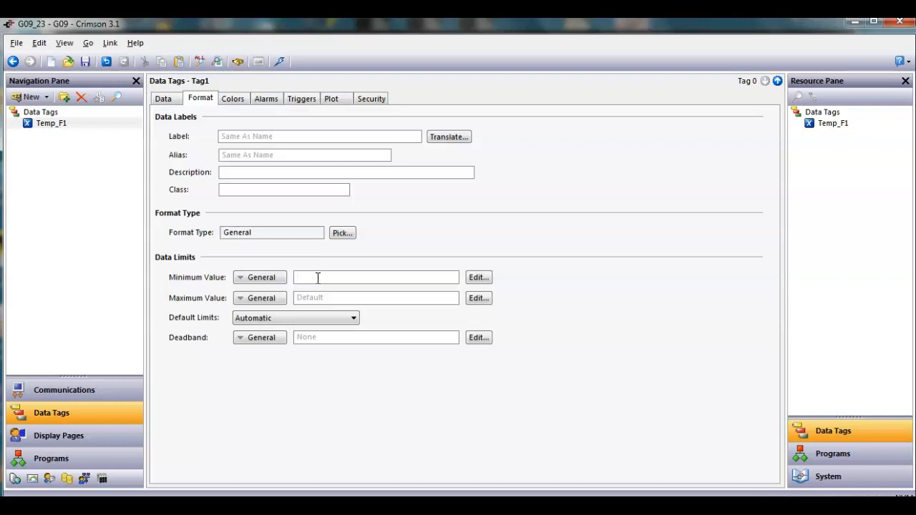
- Limit the Temp_F1 tag to 0–1000 and format it as Numeric with 3 digits before and 1 digit after the decimal point
click(326, 296)
click(340, 234)
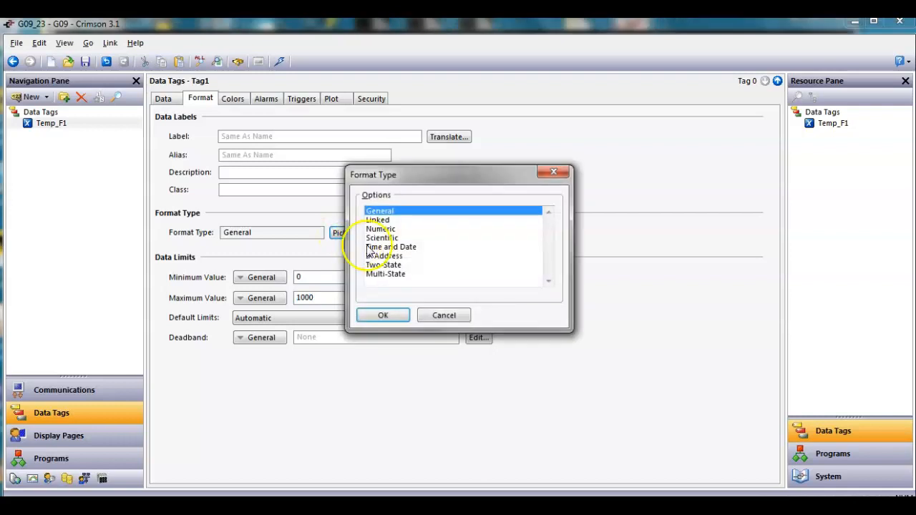
click(382, 230)
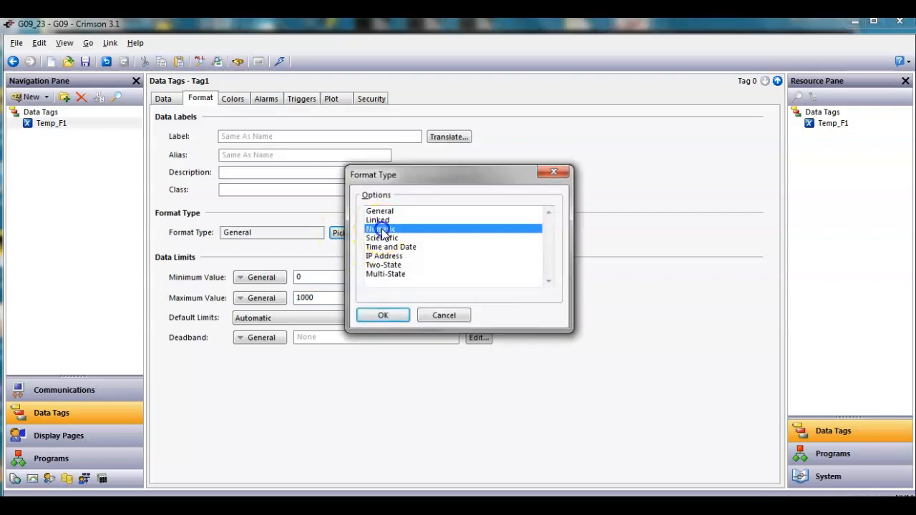
click(390, 319)
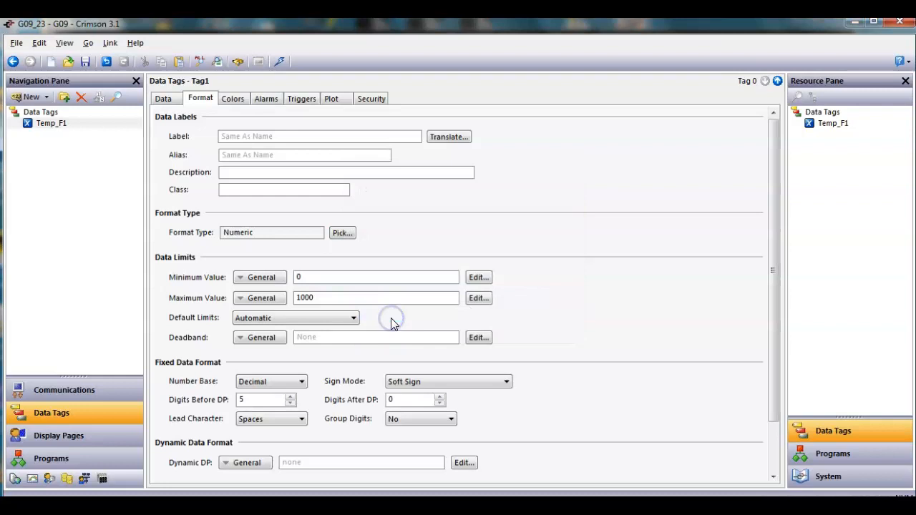
click(243, 398)
click(408, 400)
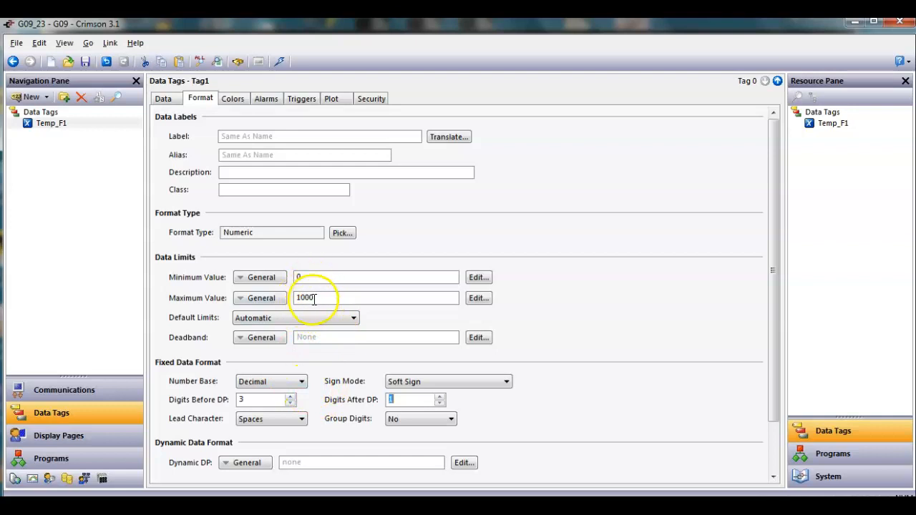
- Set the storage of the Temp_F1 tag to Retentive
click(163, 99)
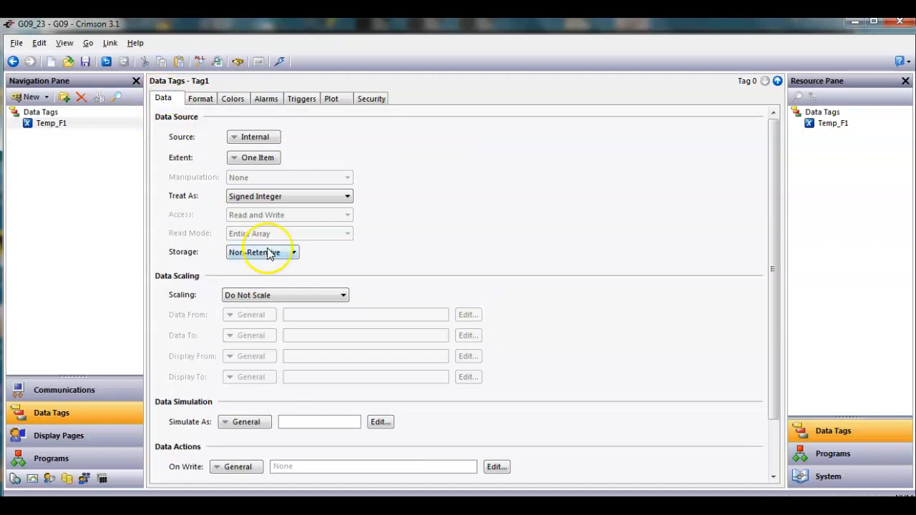
click(293, 253)
click(285, 274)
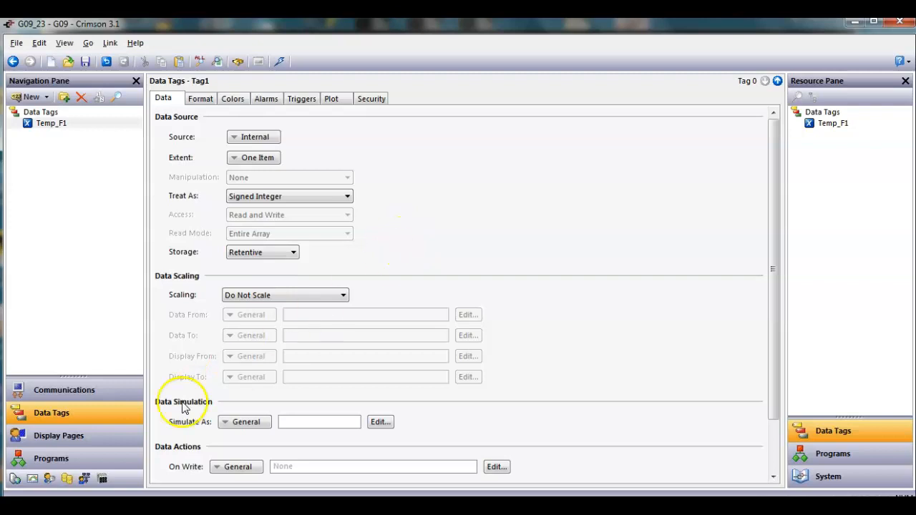
- Place the Temp_F1 data tag on display Page2, near the page's lower-left corner
click(102, 438)
click(381, 308)
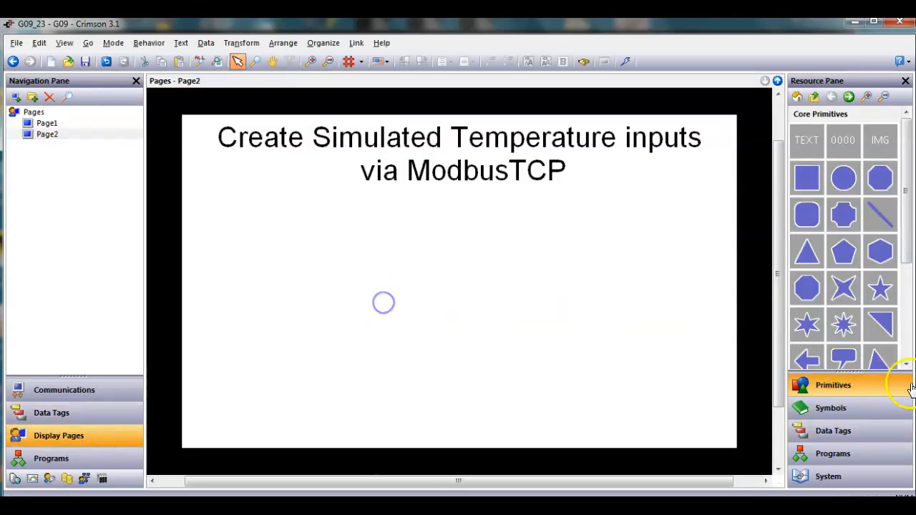
click(876, 428)
drag(826, 127, 302, 389)
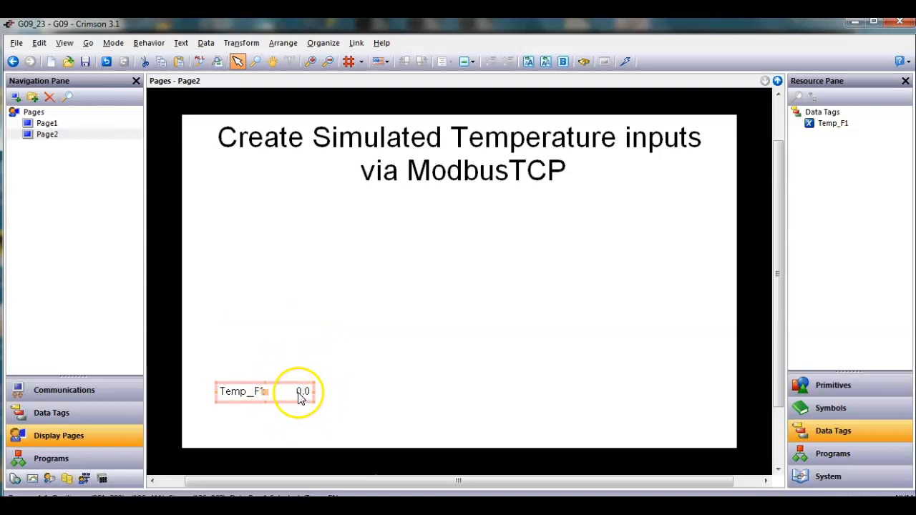
- Change the operation of the Temp_F1 data box to Data Entry
double_click(300, 398)
click(301, 382)
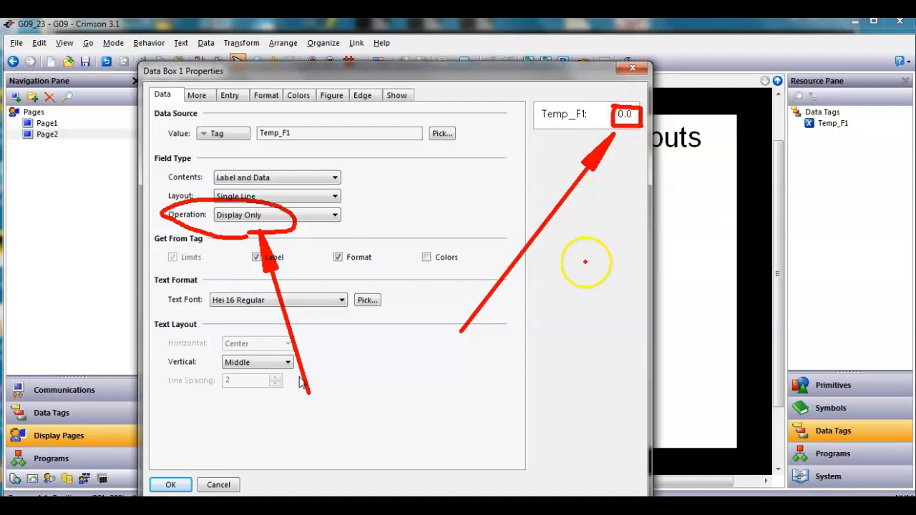
click(334, 214)
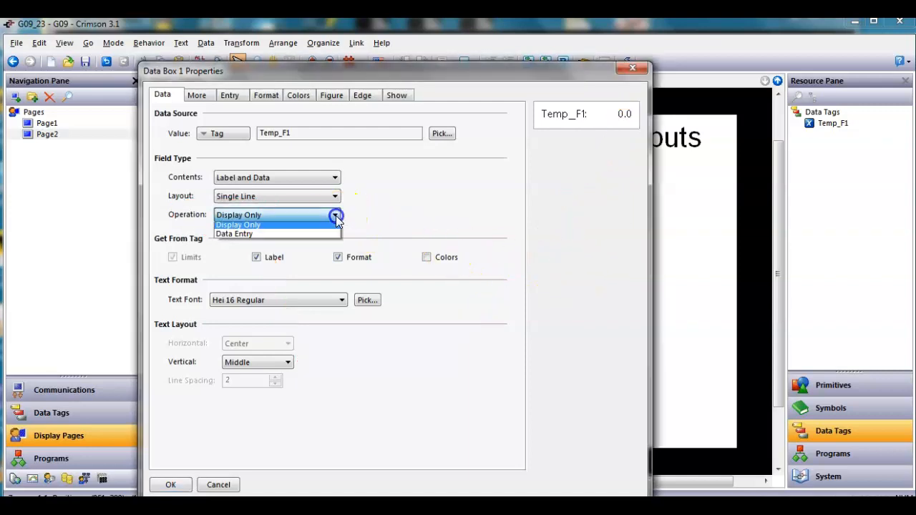
click(318, 236)
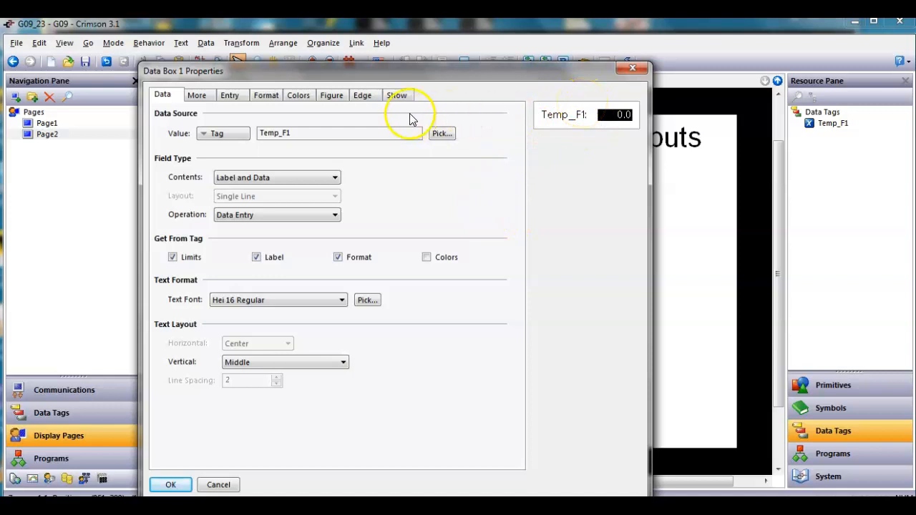
- Give the Temp_F1 data box a red edge 2 pixels wide and apply the properties
click(365, 97)
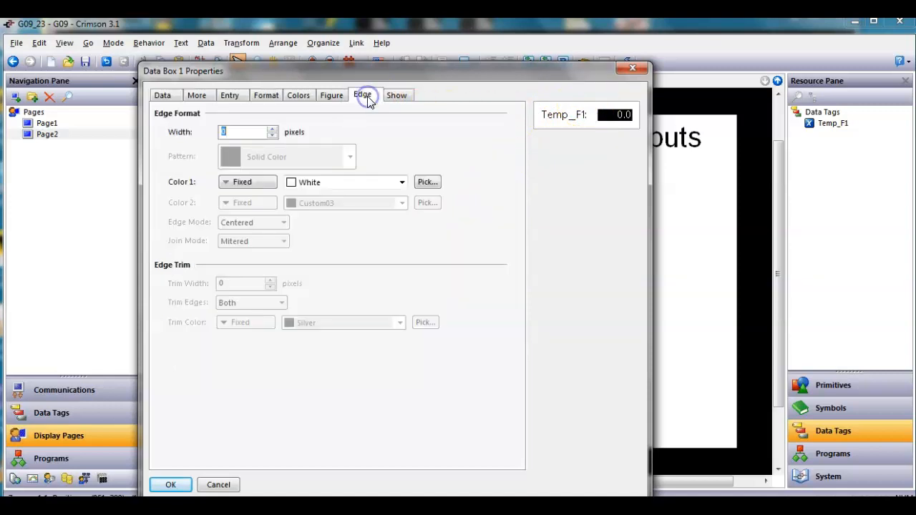
click(272, 129)
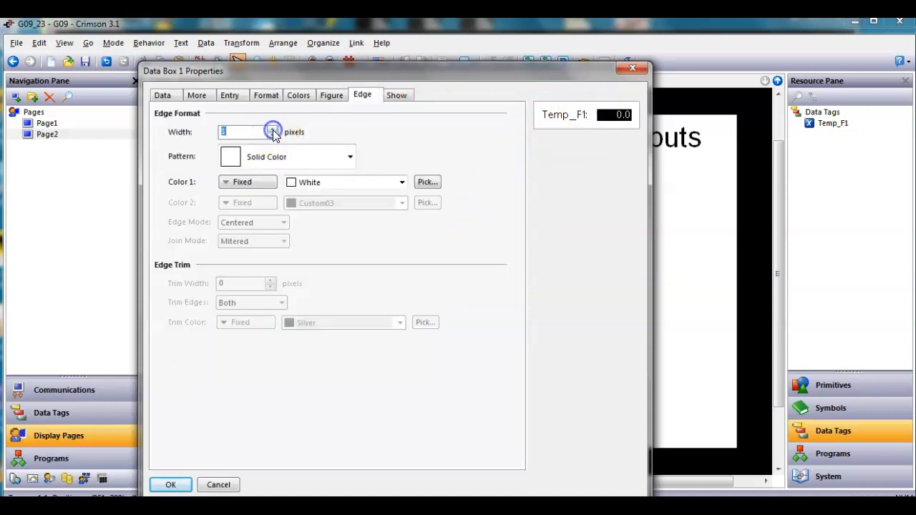
click(272, 129)
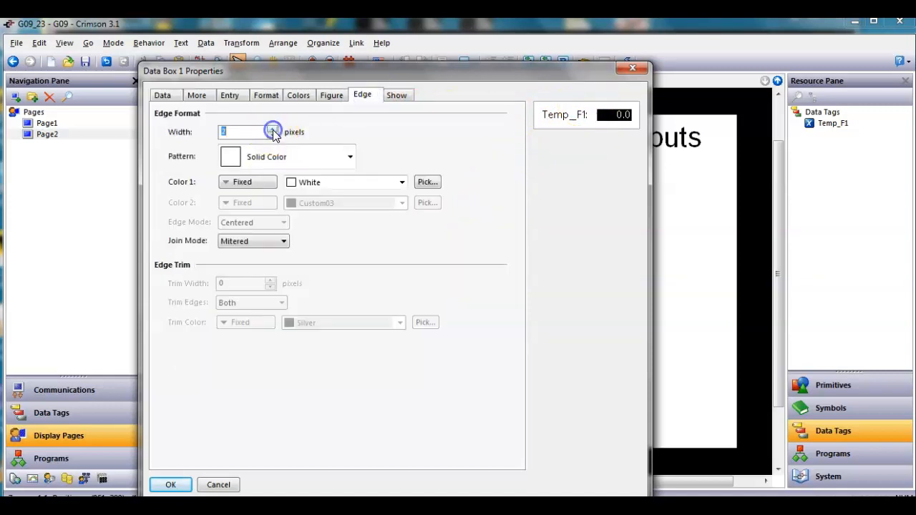
click(359, 186)
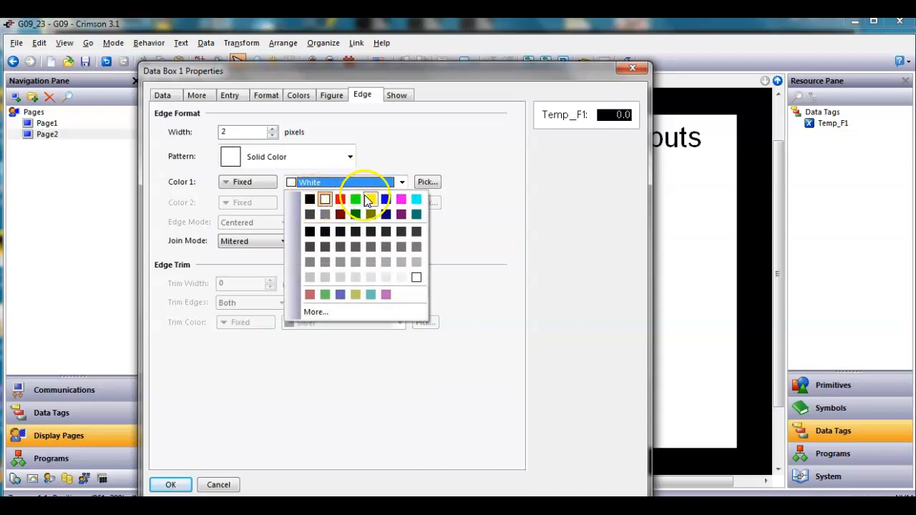
click(344, 203)
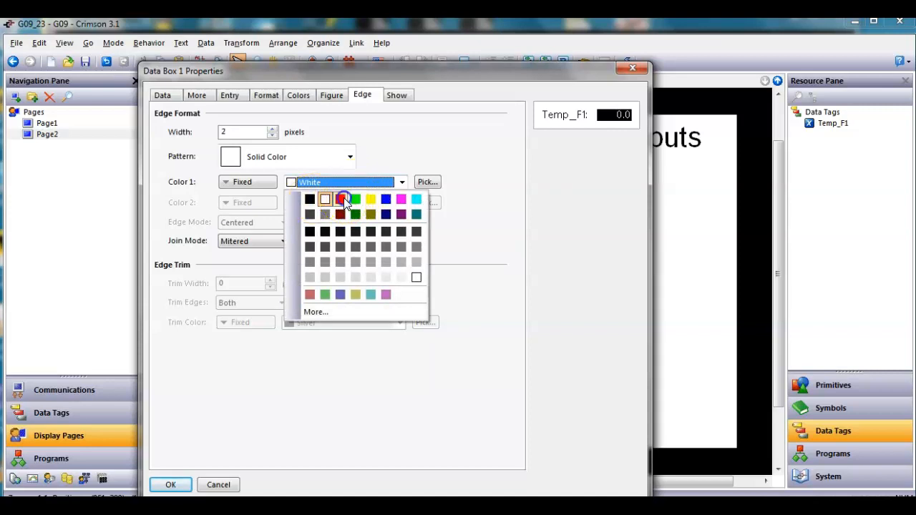
click(172, 486)
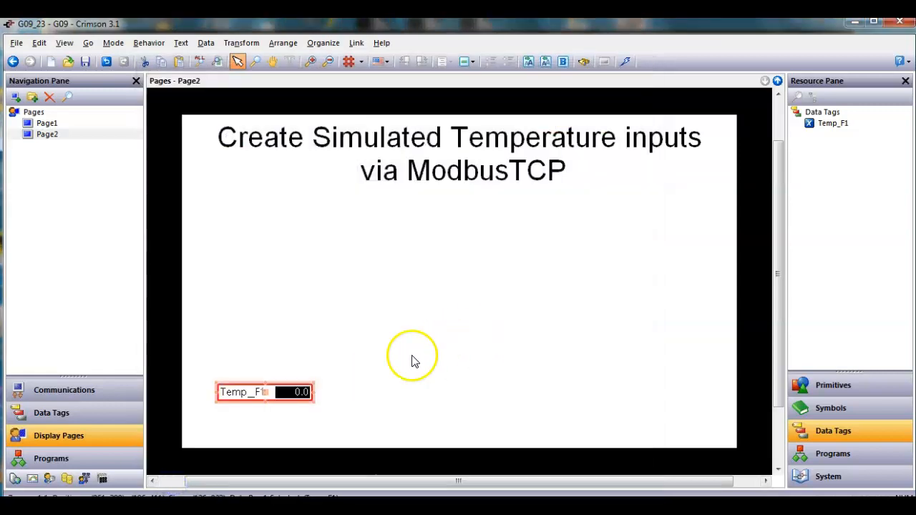
- Enlarge the Temp_F1 data box slightly on the page and deselect it
drag(313, 391, 323, 391)
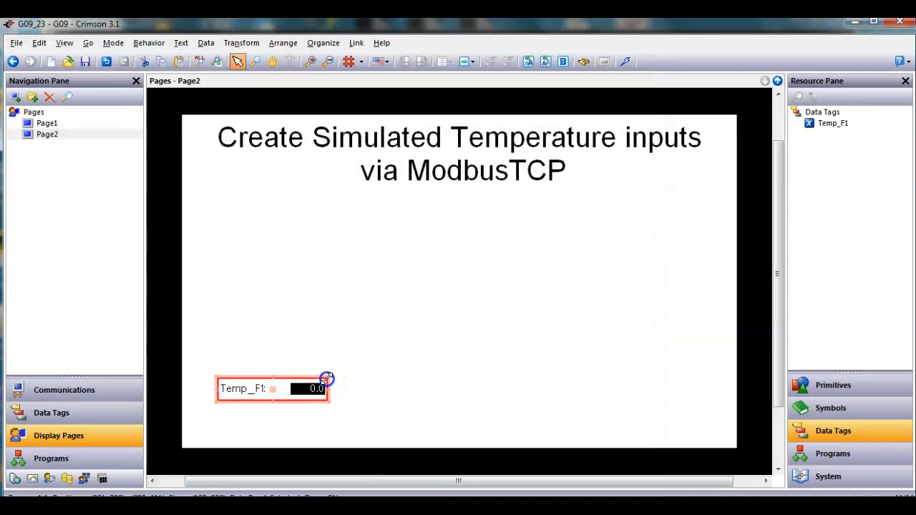
click(391, 385)
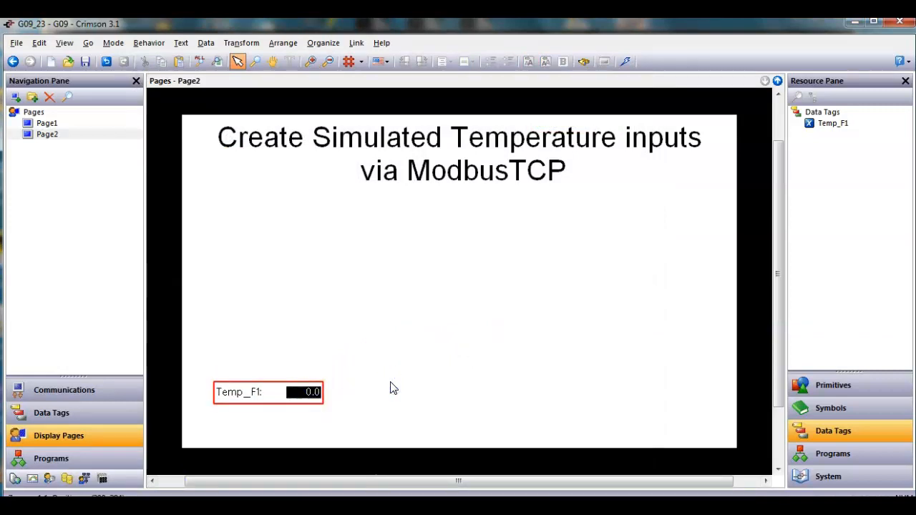
click(316, 394)
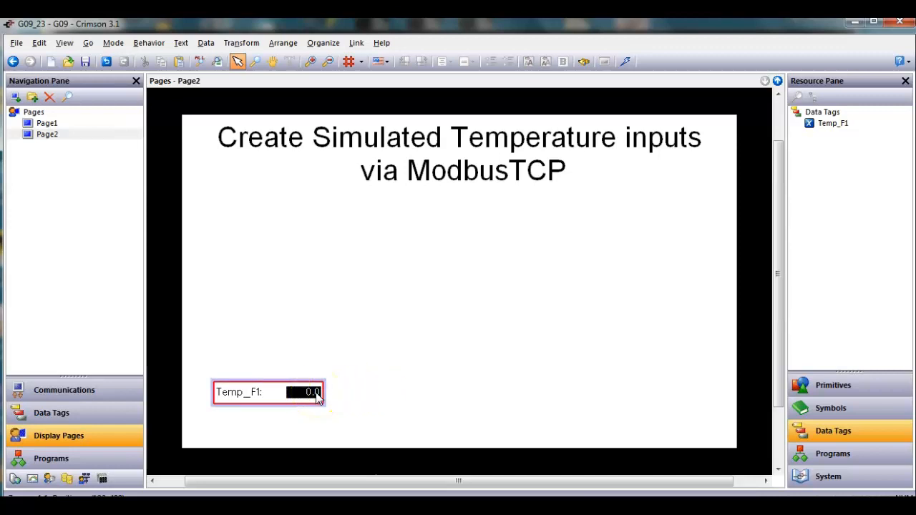
click(204, 388)
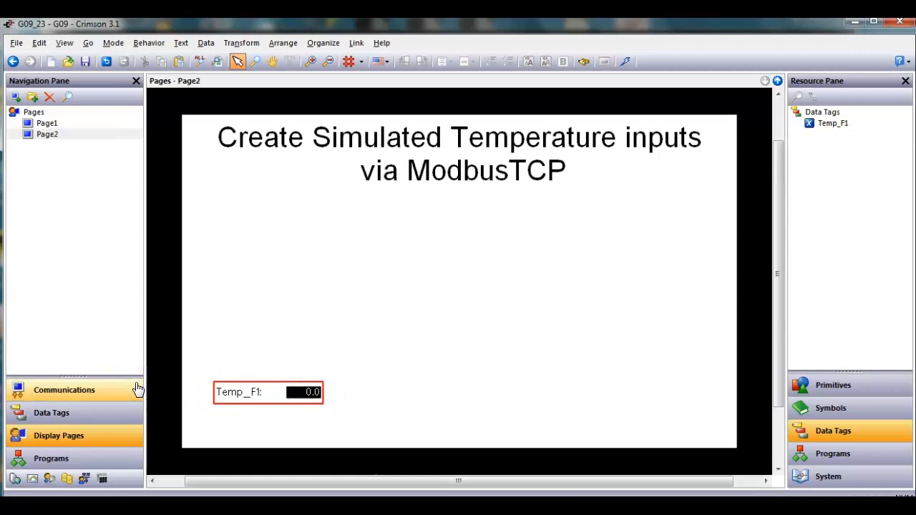
- Open the communications configuration and collapse the Services, Comms Modules, Connectors, USB Host Ports and Serial Ports branches
click(70, 398)
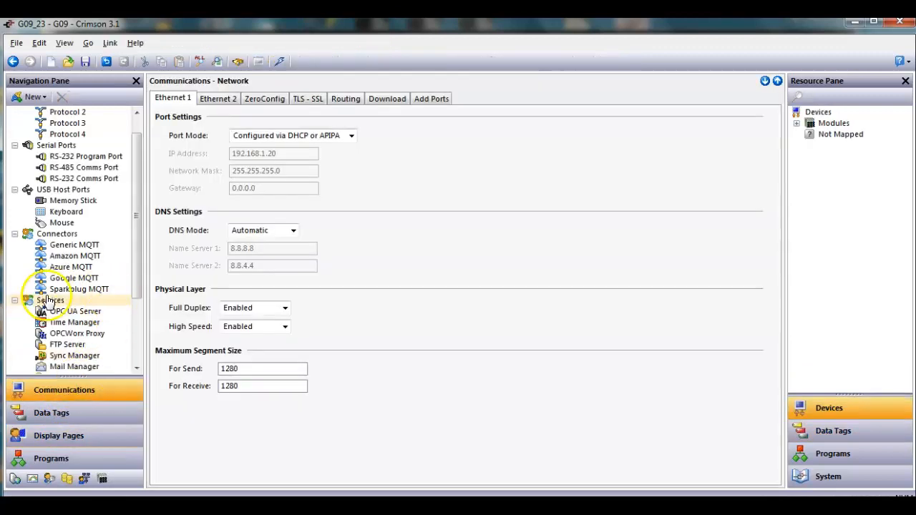
click(15, 301)
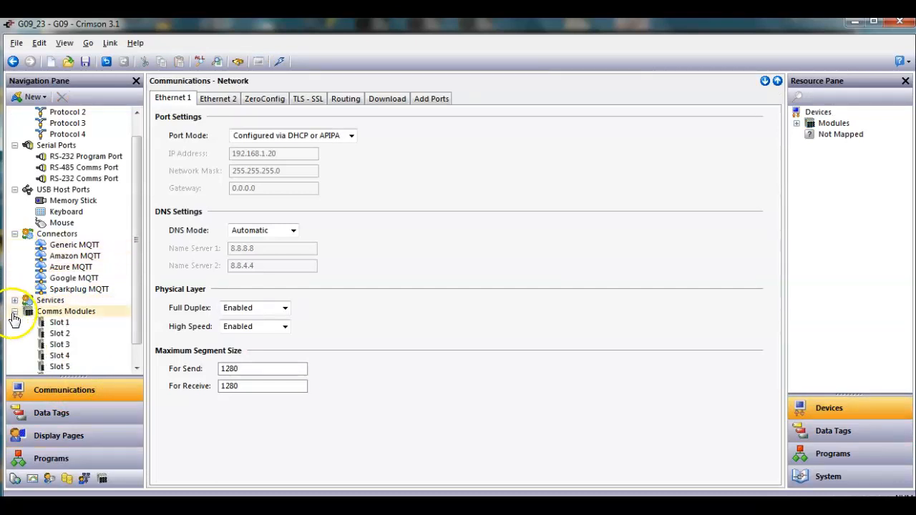
click(15, 311)
click(15, 255)
click(15, 212)
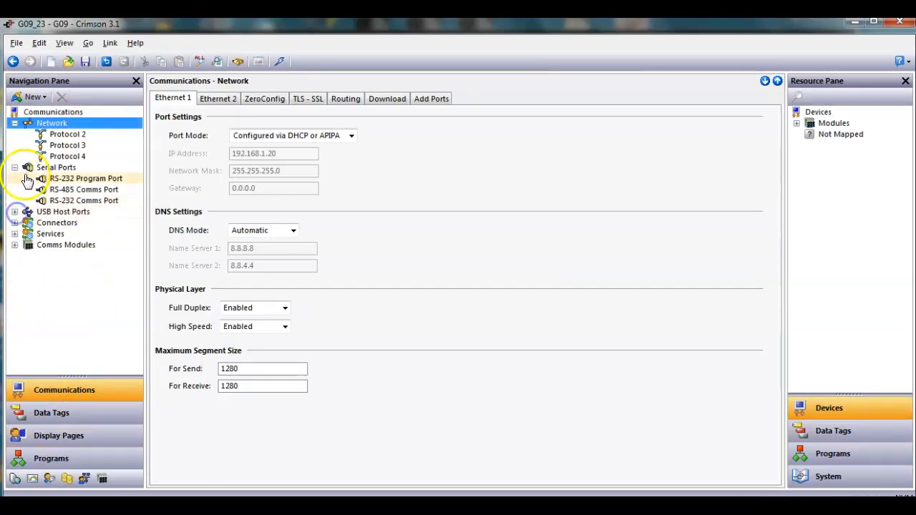
click(15, 168)
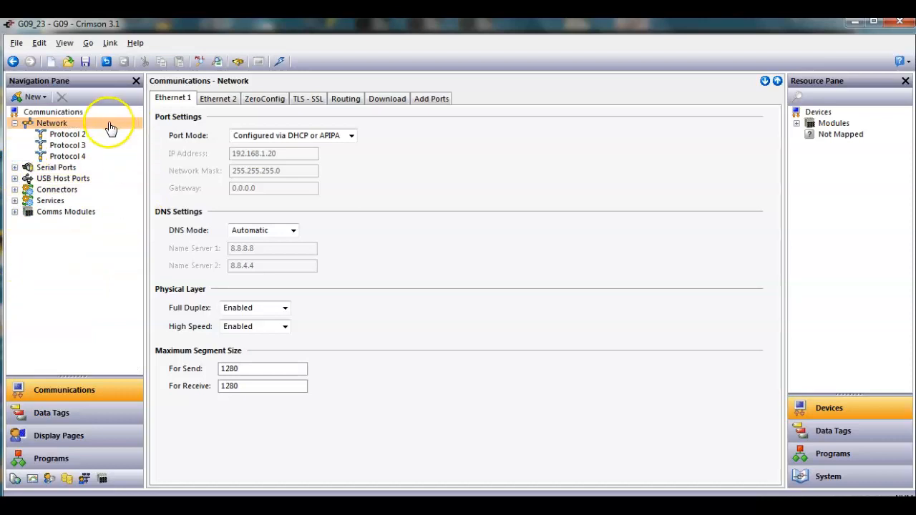
drag(145, 124, 164, 126)
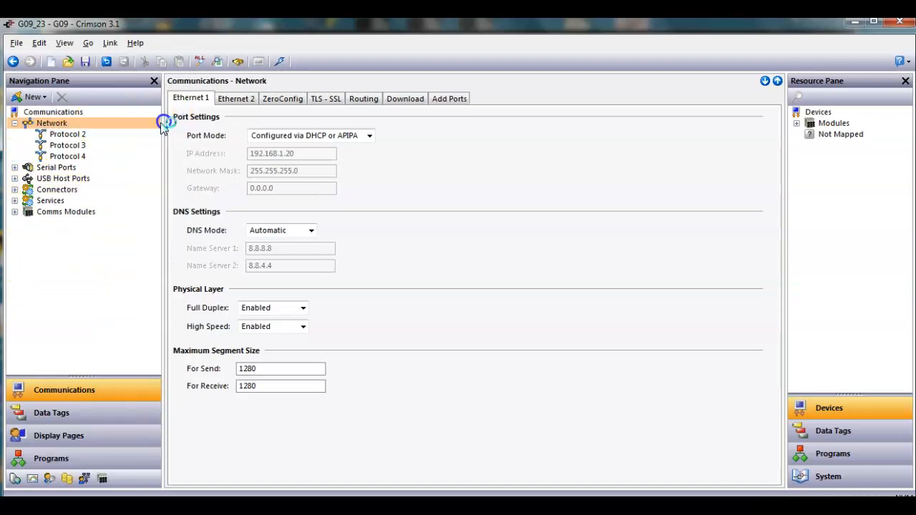
- Check the driver selection of Protocol 2, and create a new network port under Network
click(70, 126)
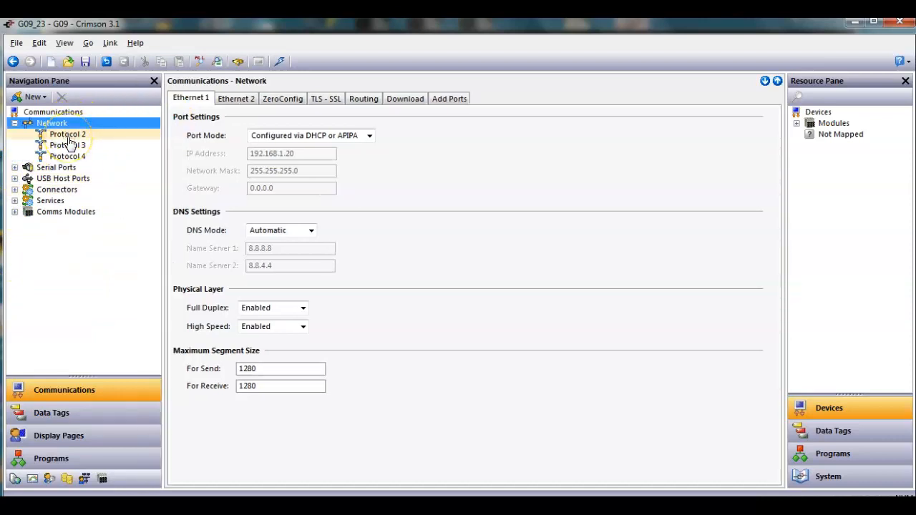
click(69, 136)
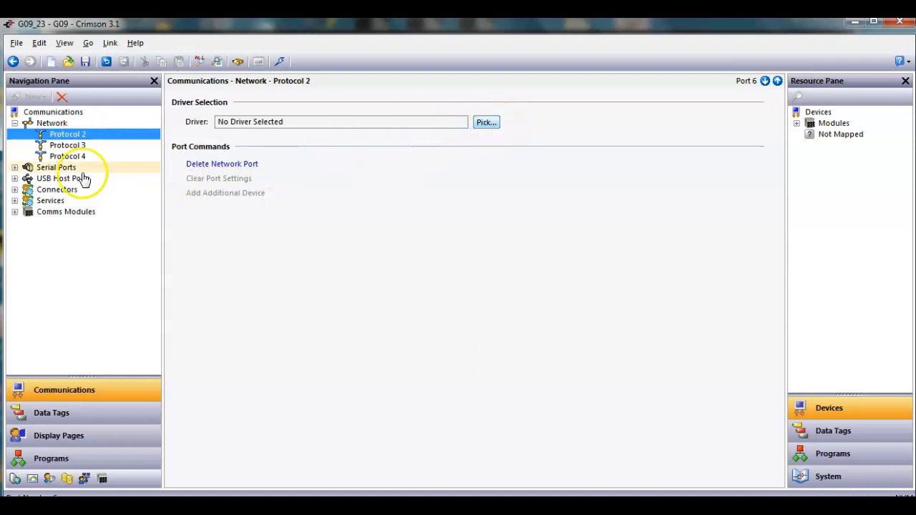
click(54, 123)
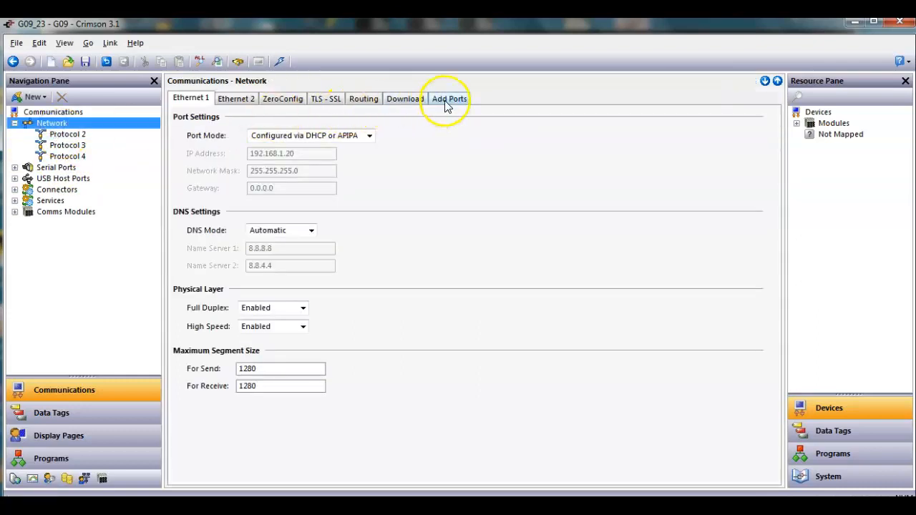
click(448, 100)
click(256, 135)
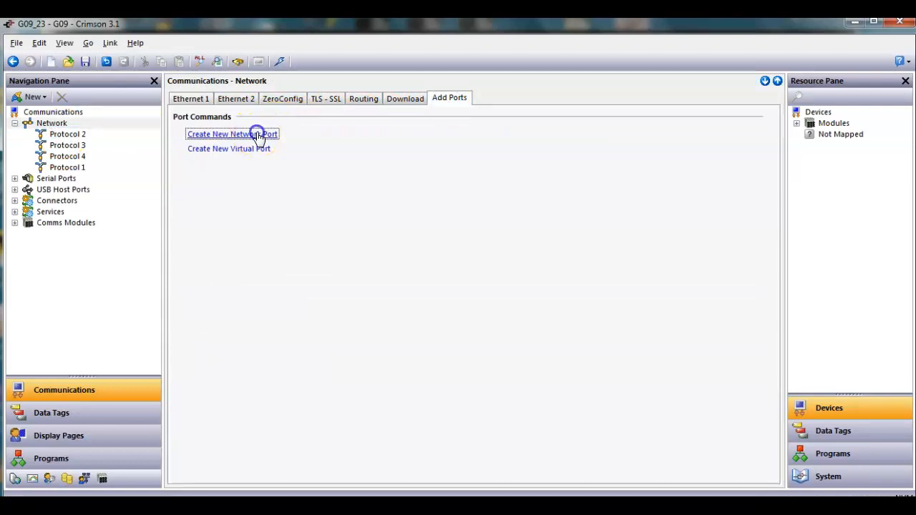
- Assign the Modbus TCP/IP Slave driver to the Protocol 1 network port
click(67, 166)
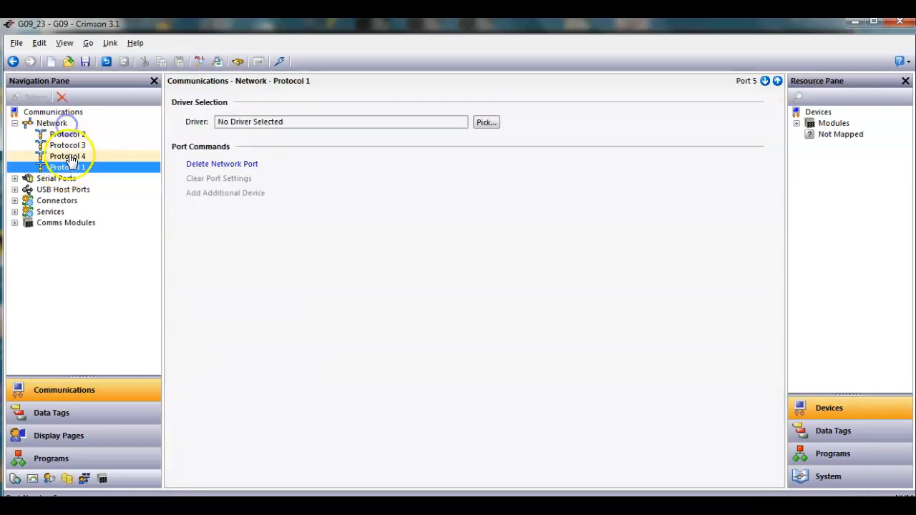
click(485, 123)
scroll(403, 280, down, 4)
scroll(403, 282, down, 4)
click(285, 272)
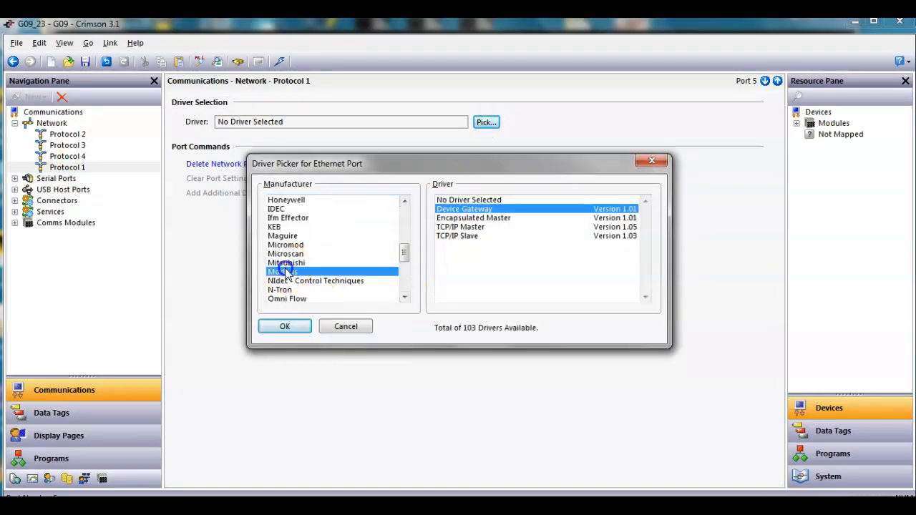
click(458, 235)
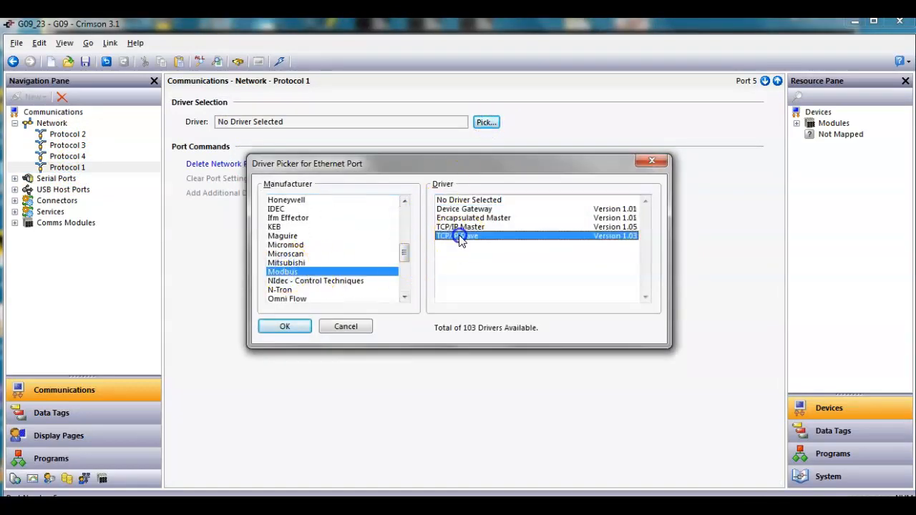
click(285, 327)
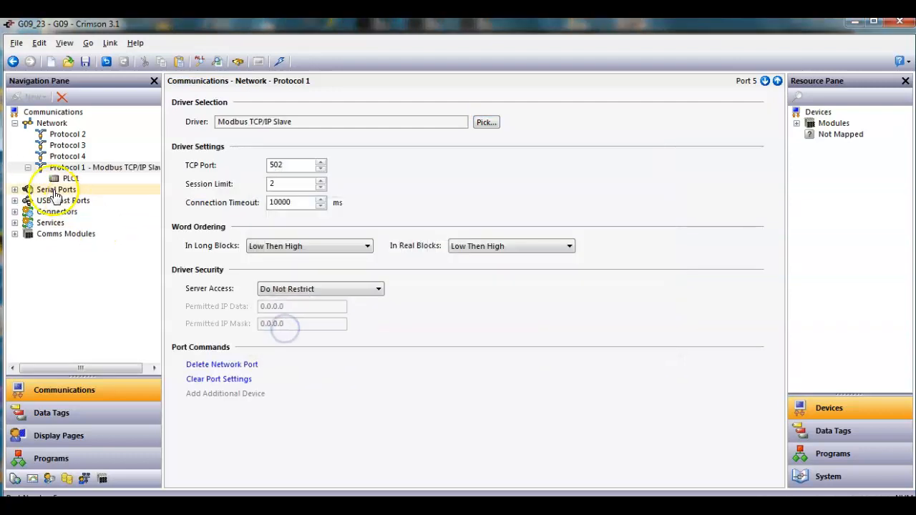
- Rename the PLC1 device under Protocol 1 to Slave_1 and widen the navigation pane
click(72, 180)
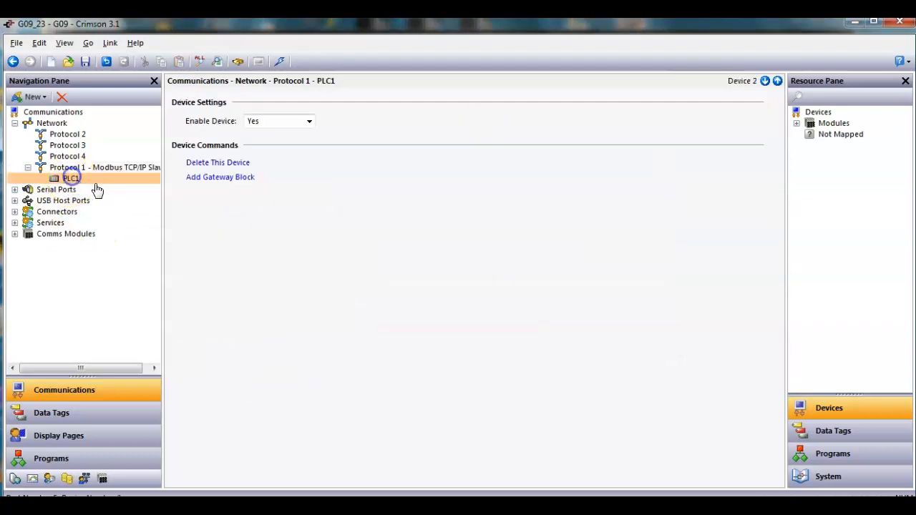
key(F2)
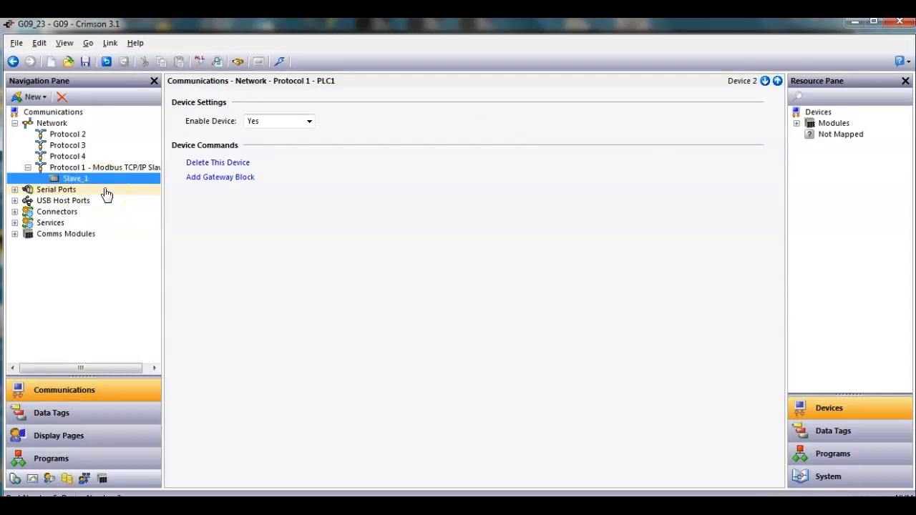
click(158, 193)
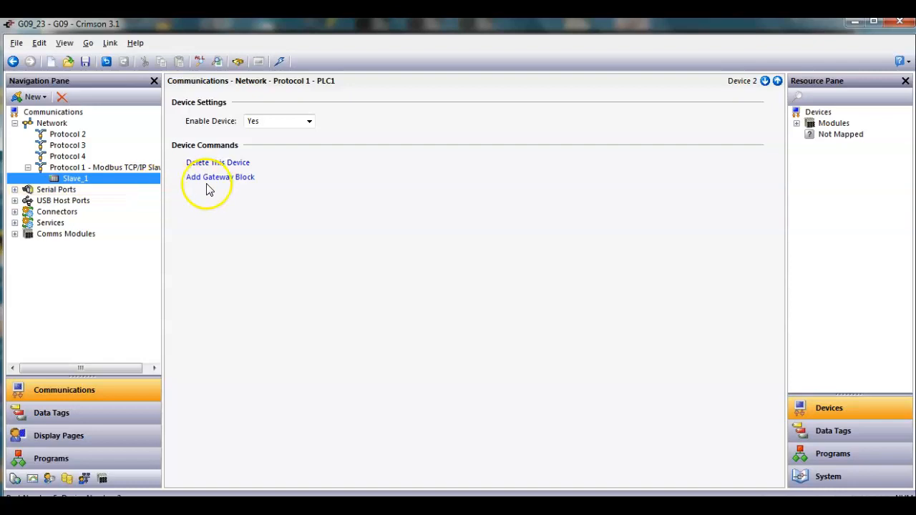
drag(161, 177, 217, 188)
- Set the Protocol 1 port's word ordering to High Then Low for both long blocks and real blocks
click(153, 168)
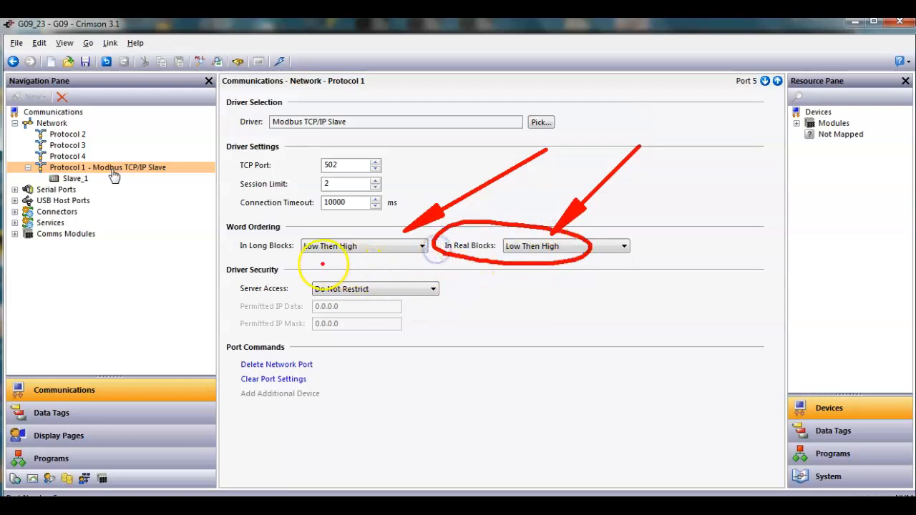
click(381, 247)
click(367, 255)
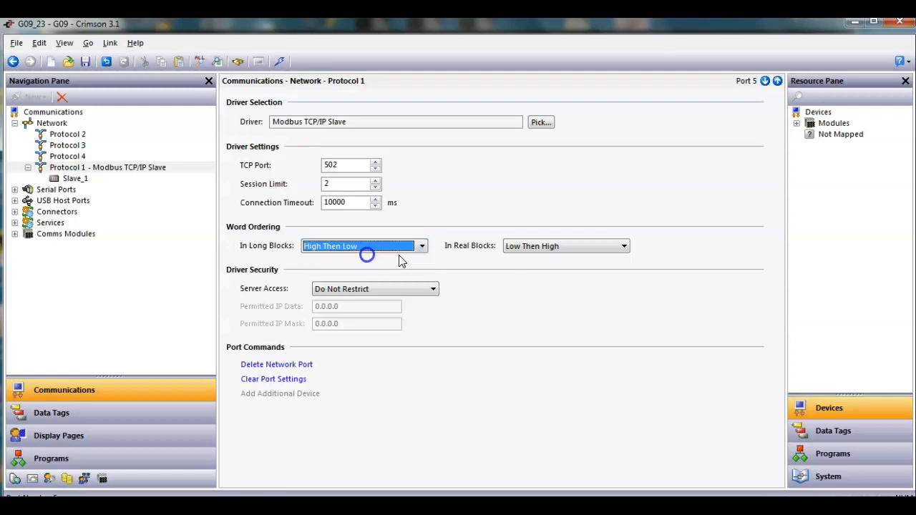
click(572, 247)
click(572, 259)
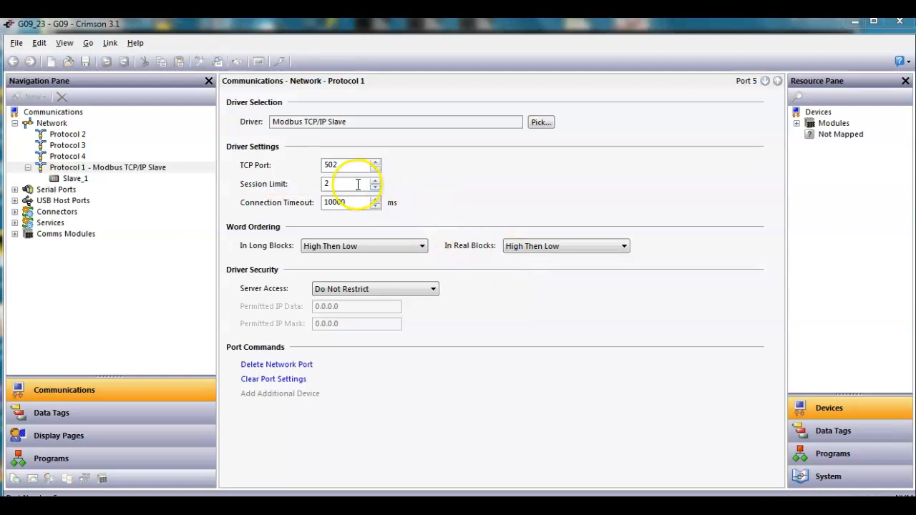
- Try a session limit of 587 for the Protocol 1 driver, and set it to the allowed maximum of 4
click(312, 184)
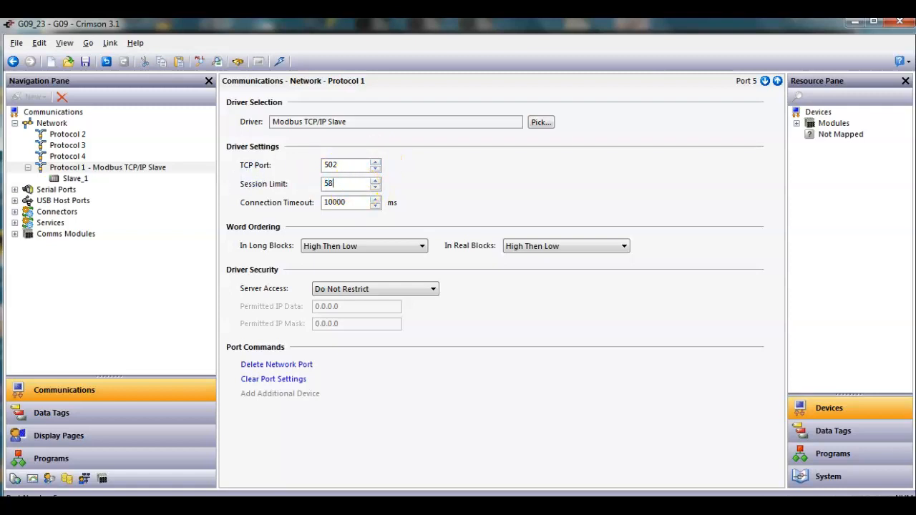
key(Return)
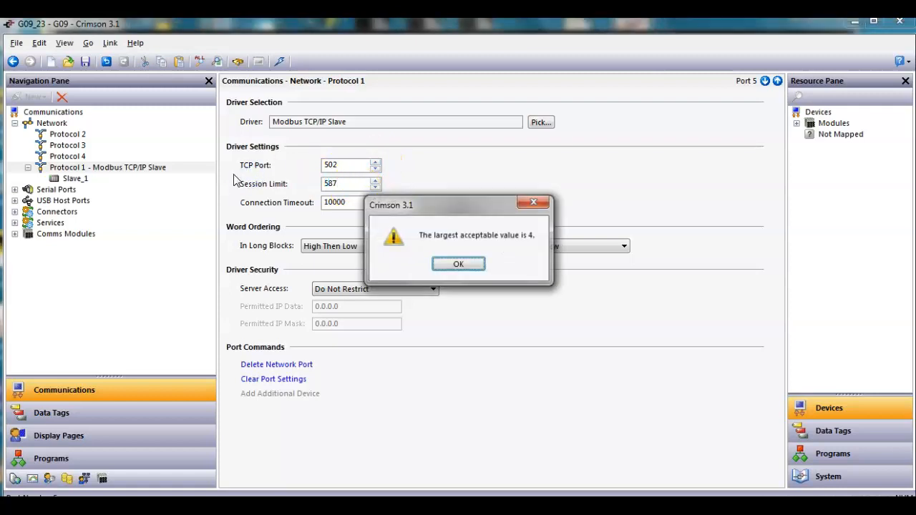
key(Return)
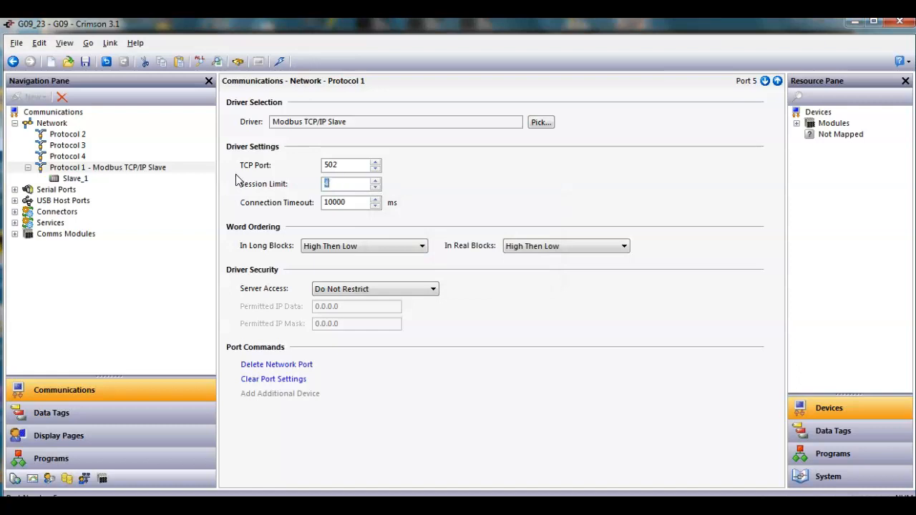
click(179, 167)
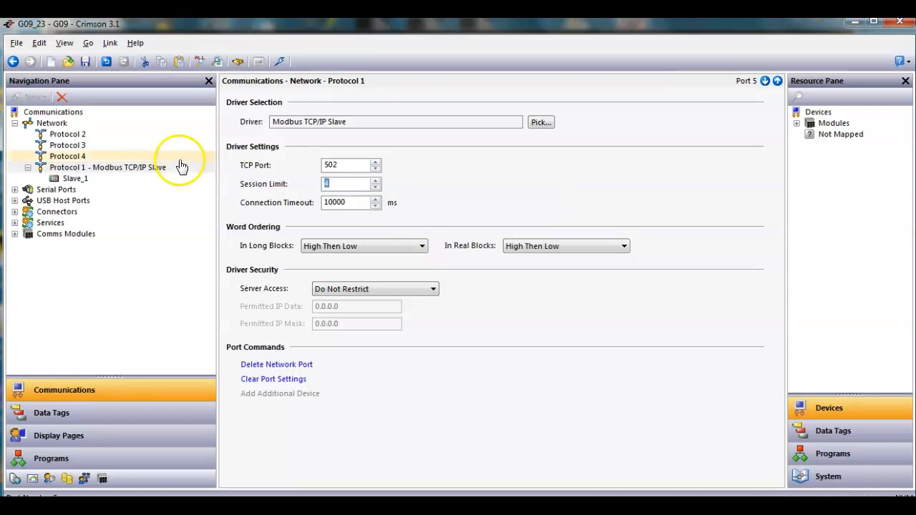
- Add a gateway block to the Slave_1 device and open the new block's settings
click(77, 179)
click(247, 178)
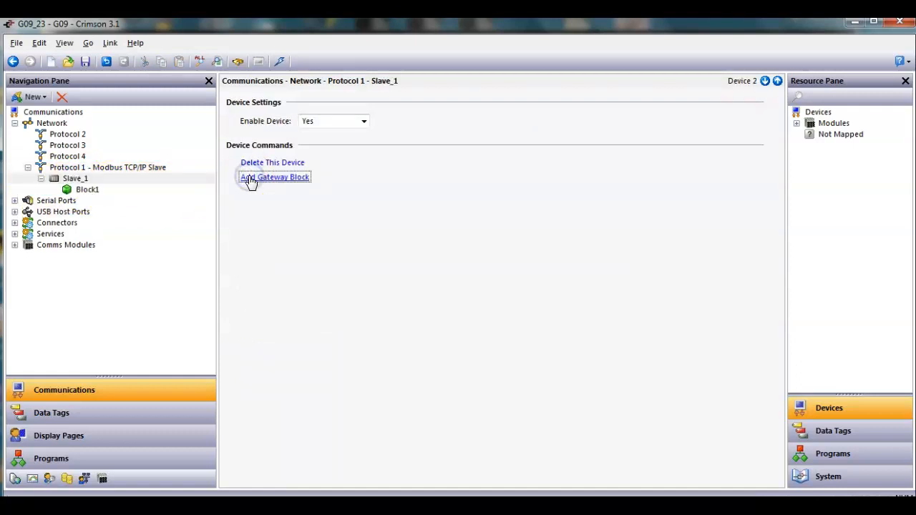
click(87, 189)
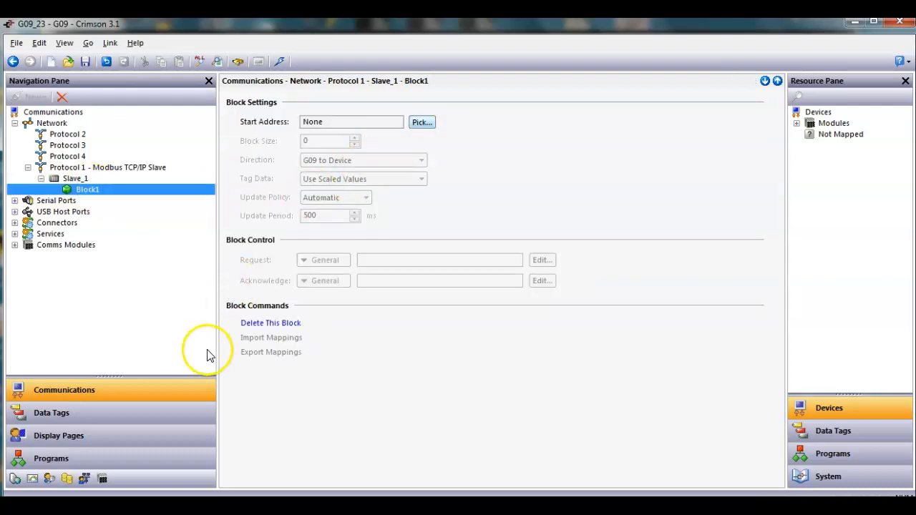
- Set Block1's start address to holding register 400001 and its block size to 1
click(420, 125)
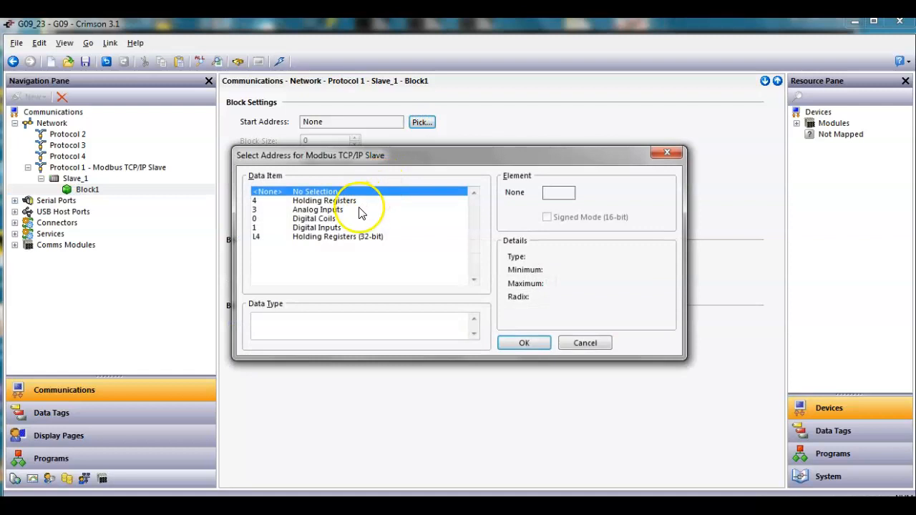
click(347, 201)
click(523, 342)
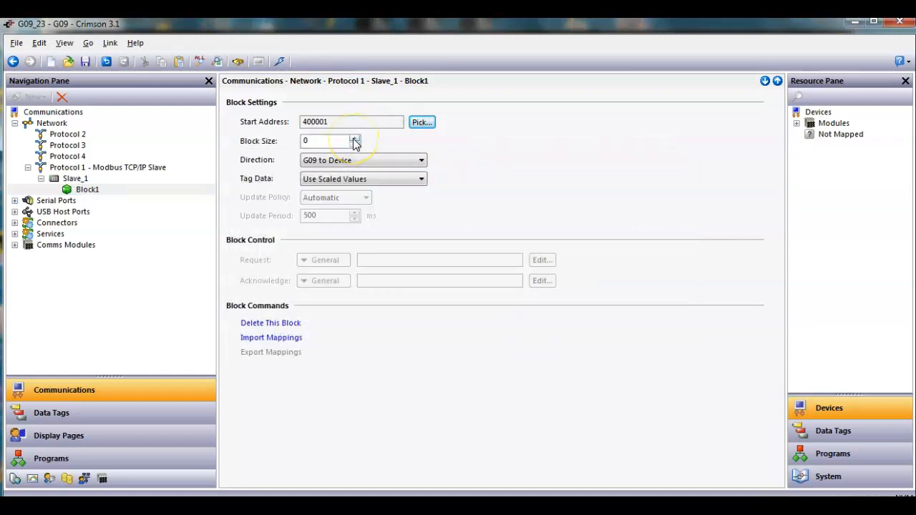
click(355, 139)
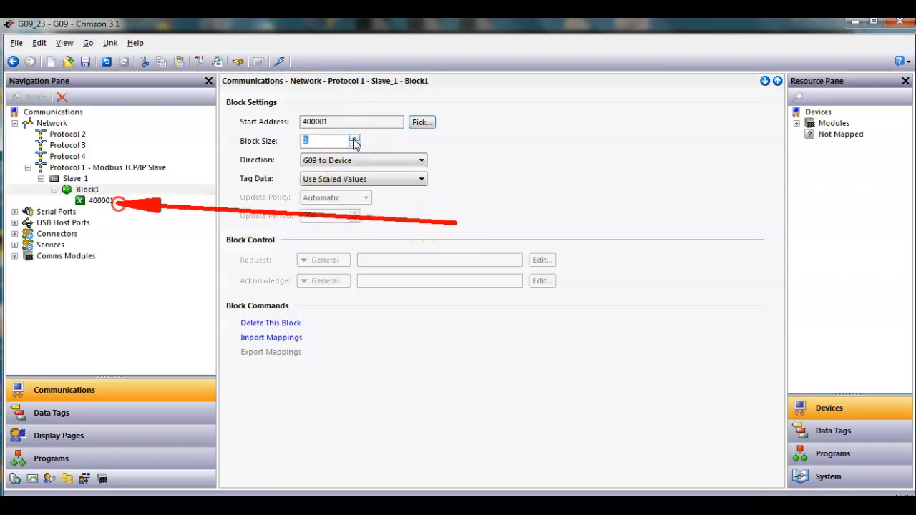
- Map the Temp_F1 data tag to register 400001 in Block1
click(110, 205)
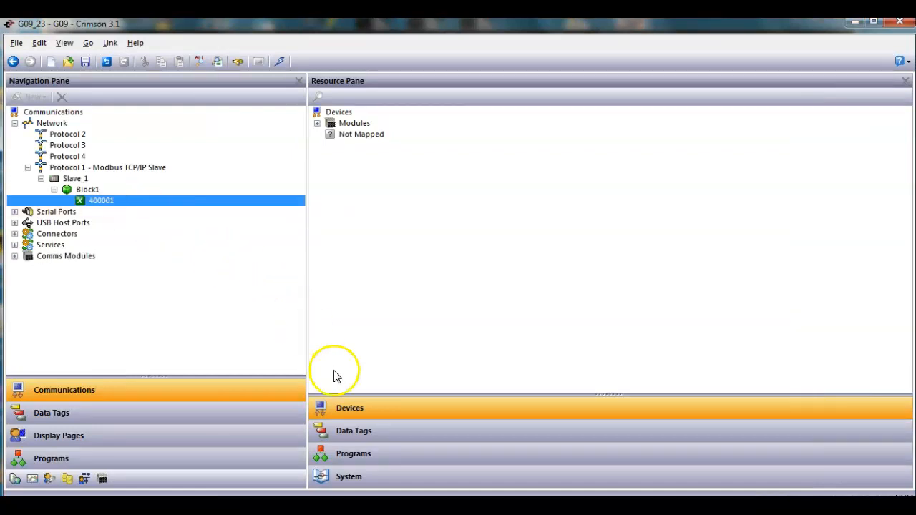
click(349, 434)
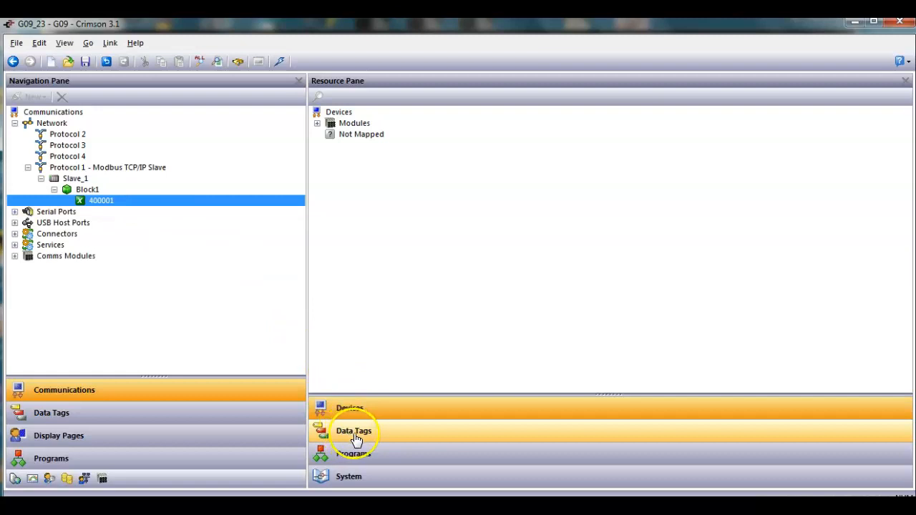
click(368, 438)
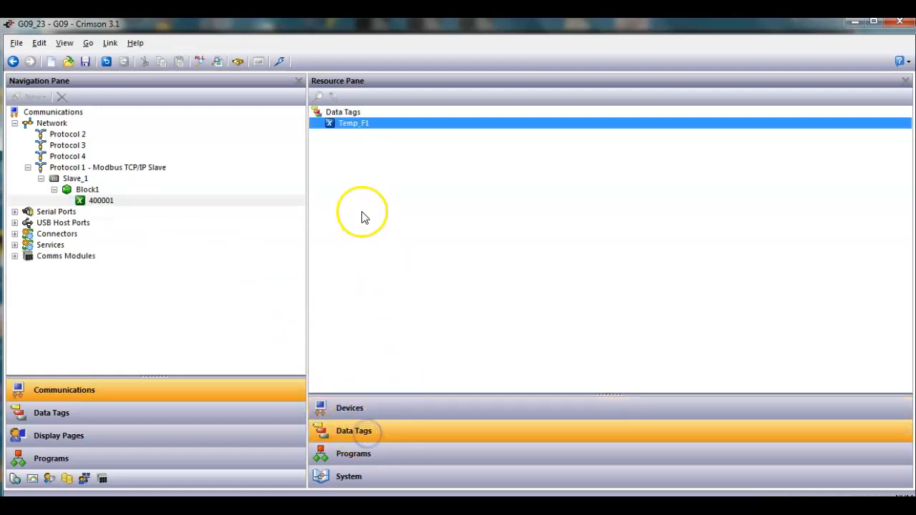
drag(358, 131, 198, 206)
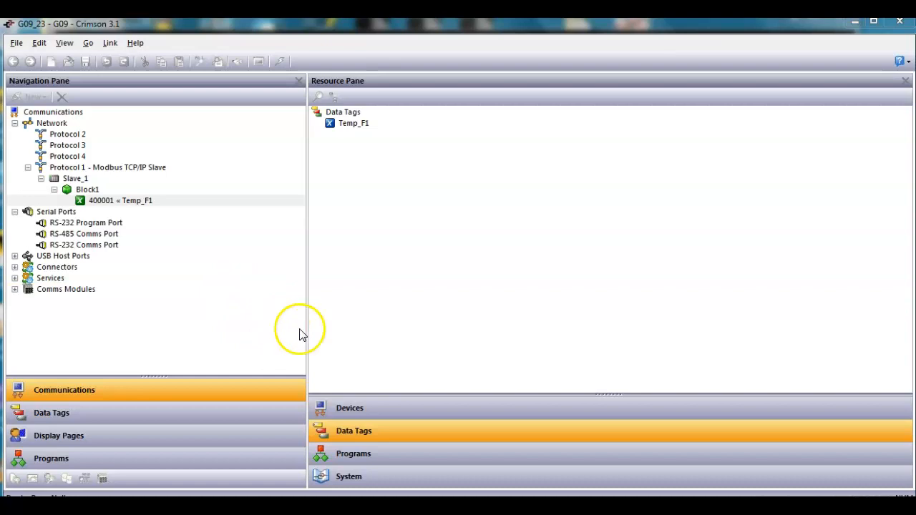
- Save the database and try to download it to the device via USB
click(293, 279)
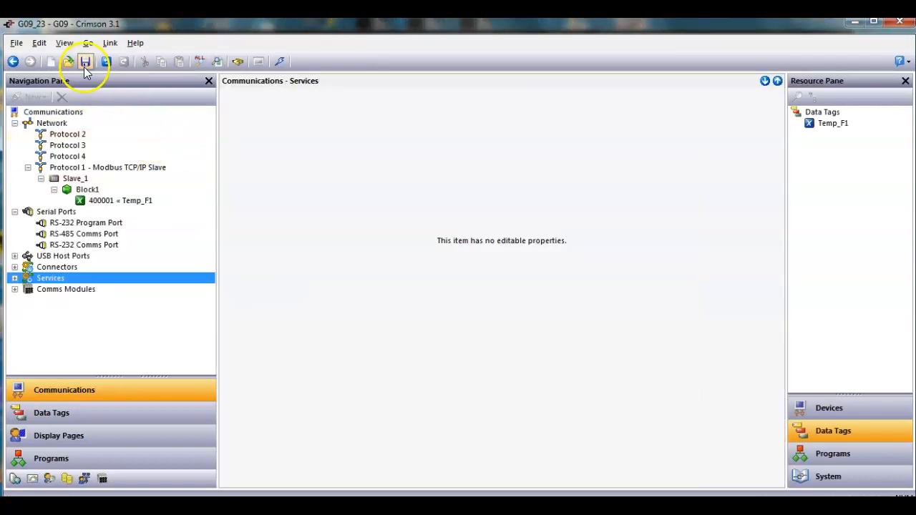
click(280, 62)
click(361, 290)
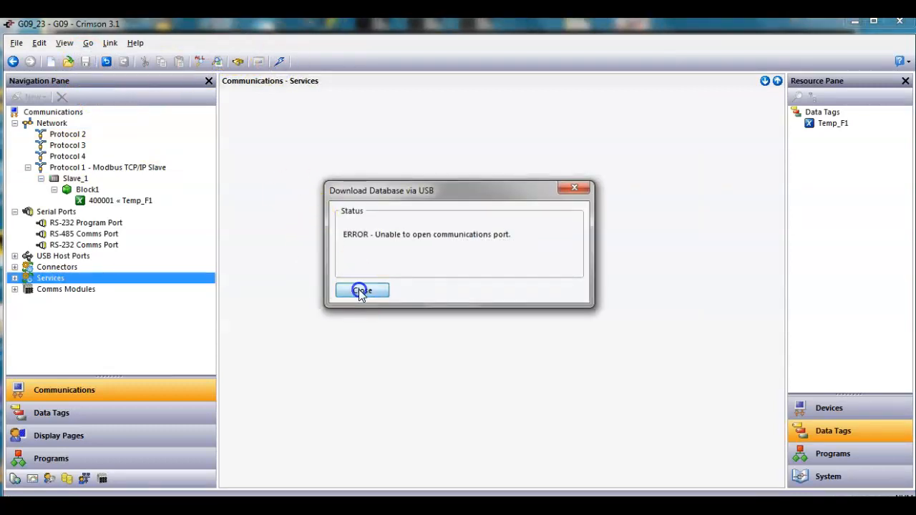
- Change the link's communications port to TCP/IP and try to download the database over it
click(109, 42)
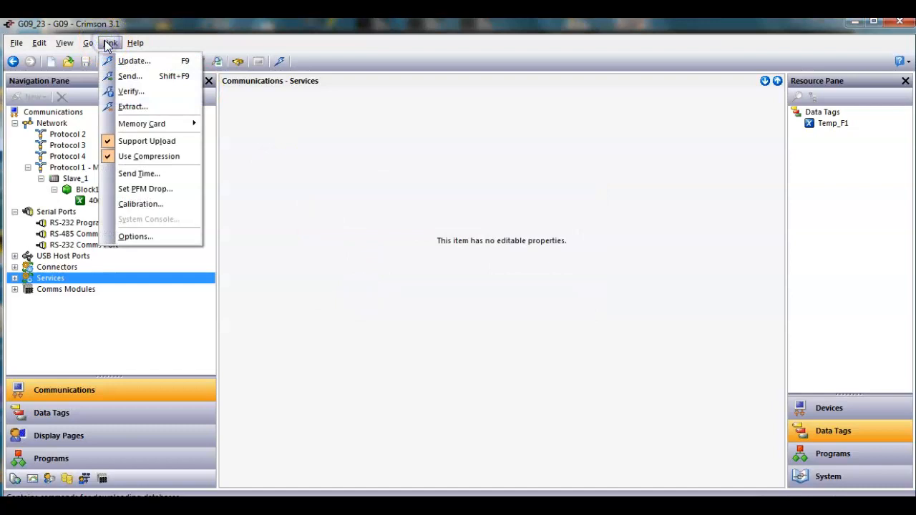
click(140, 236)
click(371, 268)
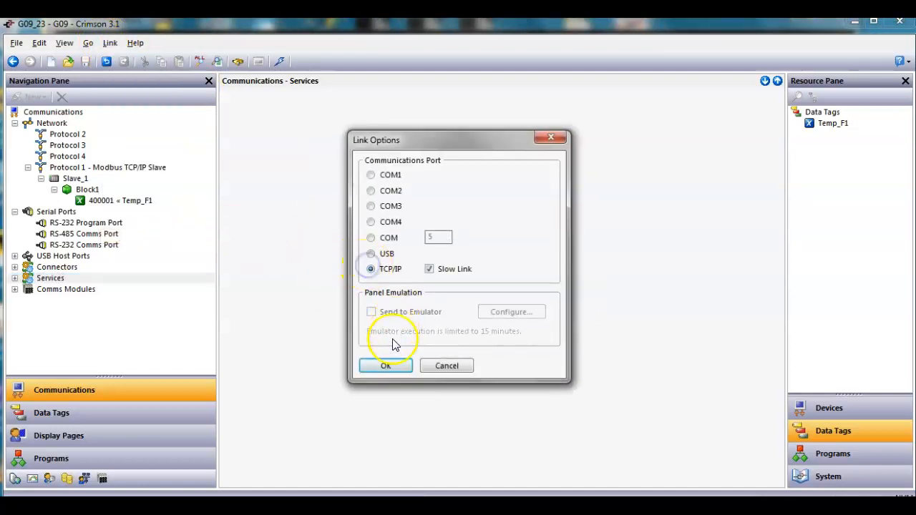
click(387, 366)
click(449, 269)
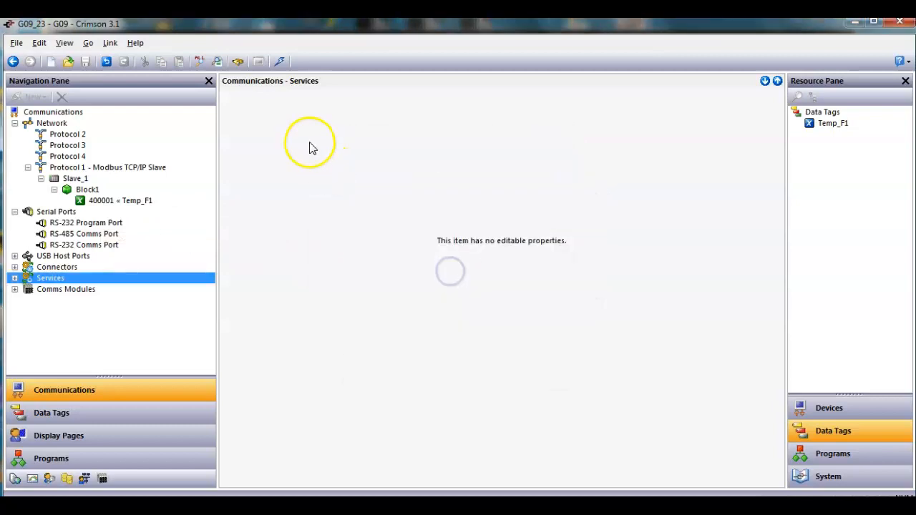
click(280, 64)
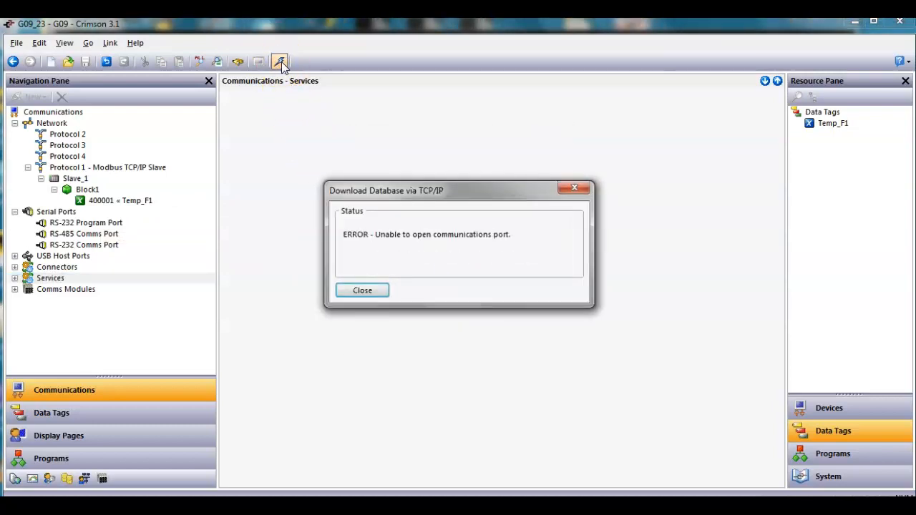
click(362, 291)
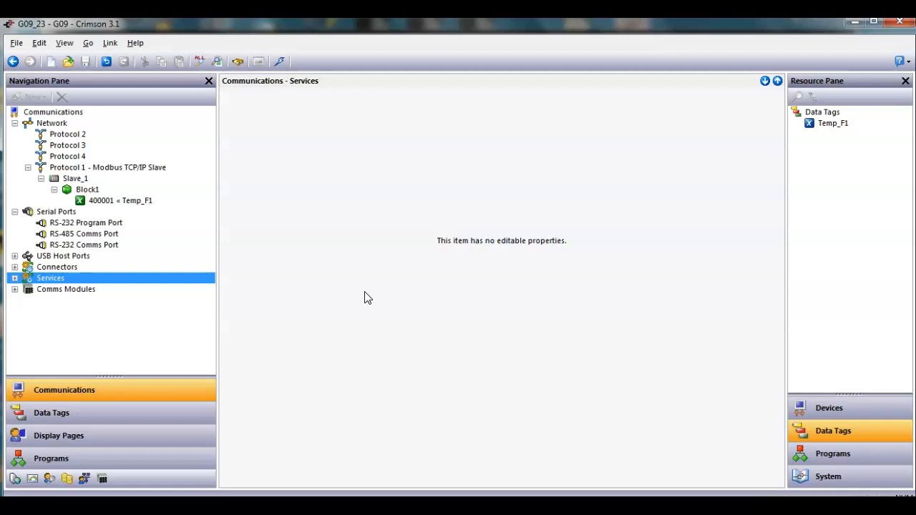
- Set the link's communications port to USB and download the database to the device
click(118, 44)
click(152, 236)
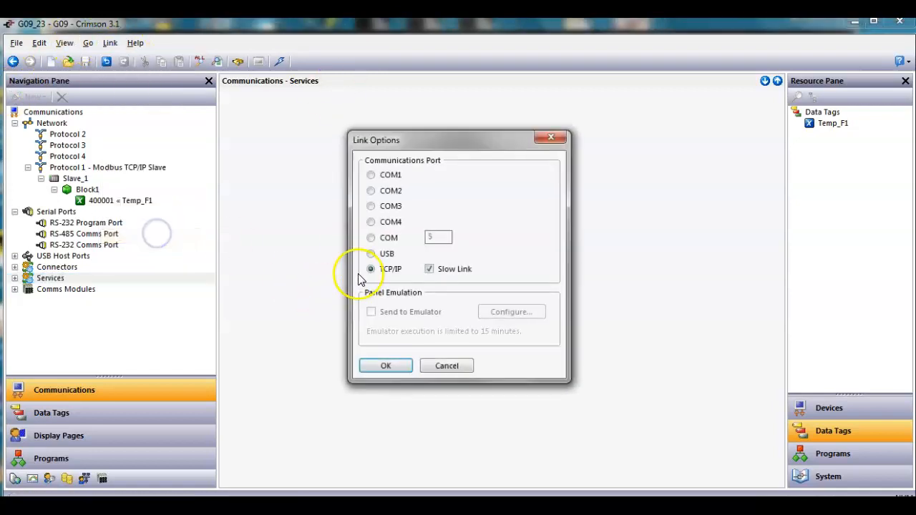
click(371, 254)
click(385, 365)
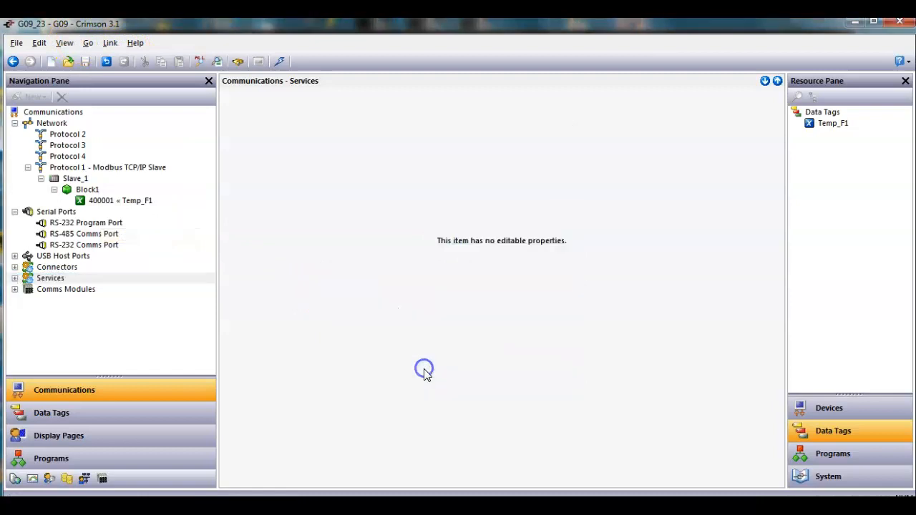
click(279, 61)
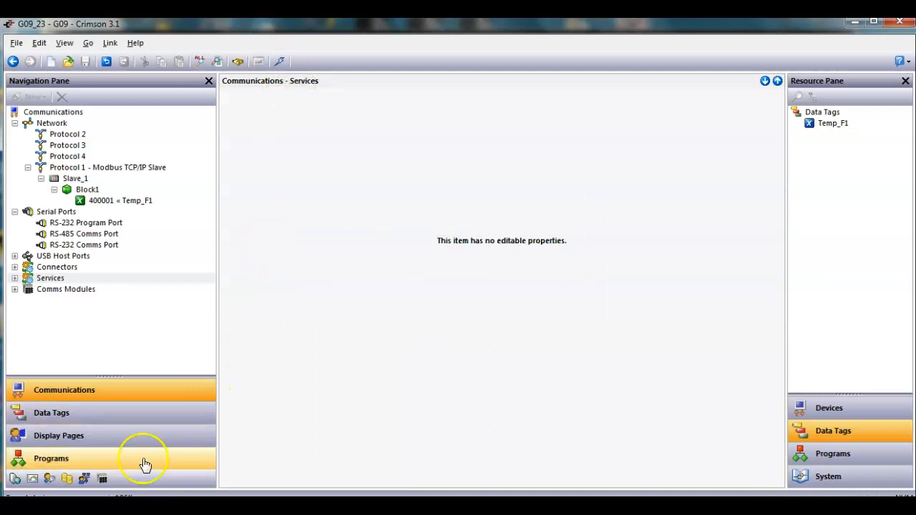
- Switch to Chrome and close the Google search tab and the second Enhanced Web Server tab
click(72, 484)
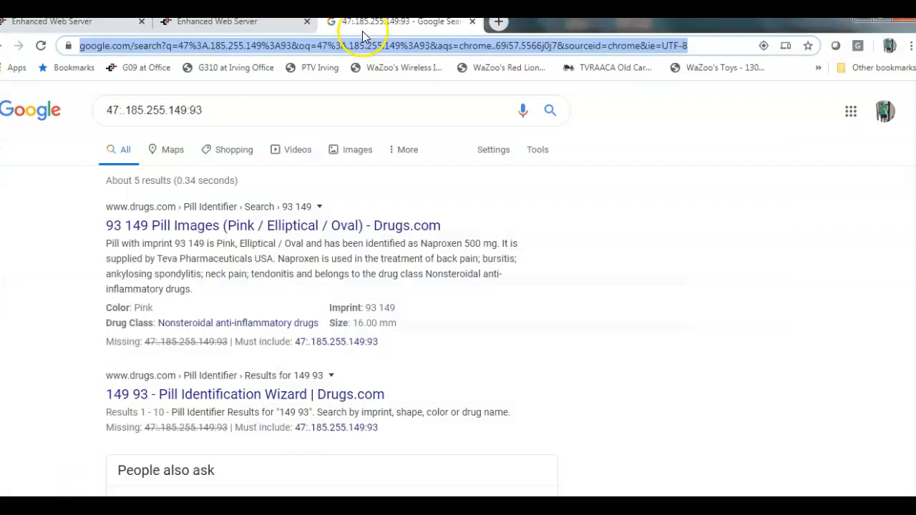
click(472, 21)
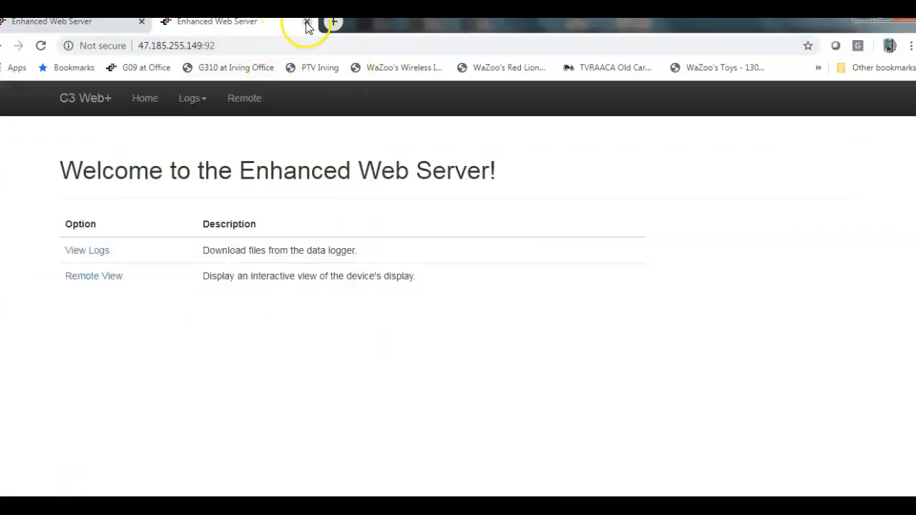
click(306, 22)
- Load the web server at 192.168.1.23:97 in the second browser tab and open its Remote View
click(166, 25)
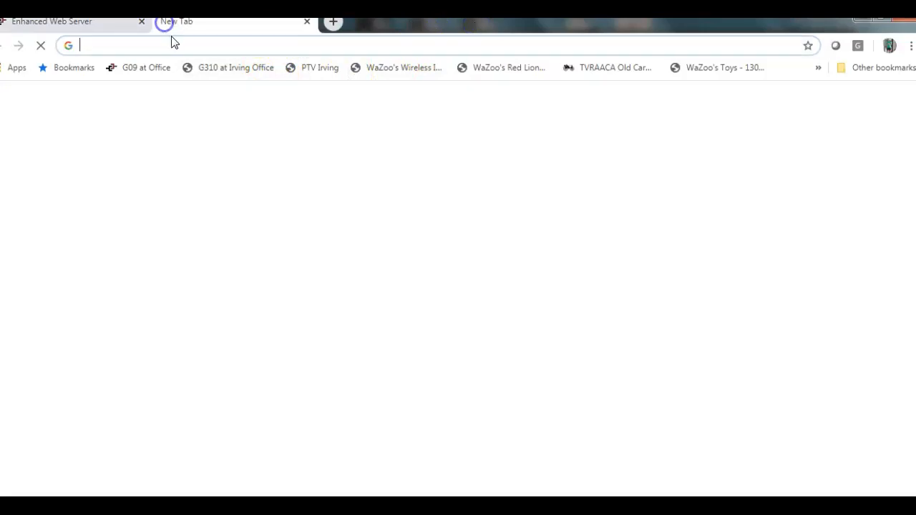
text(192)
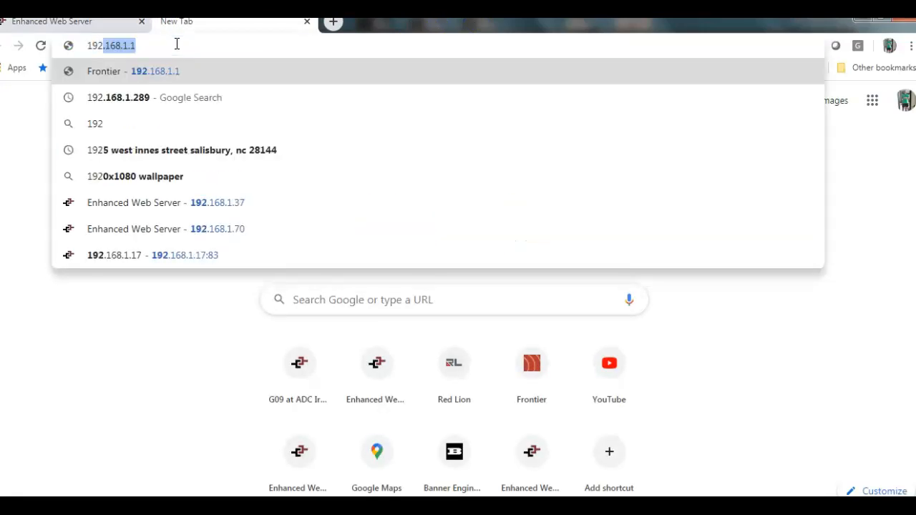
text(.168.1.)
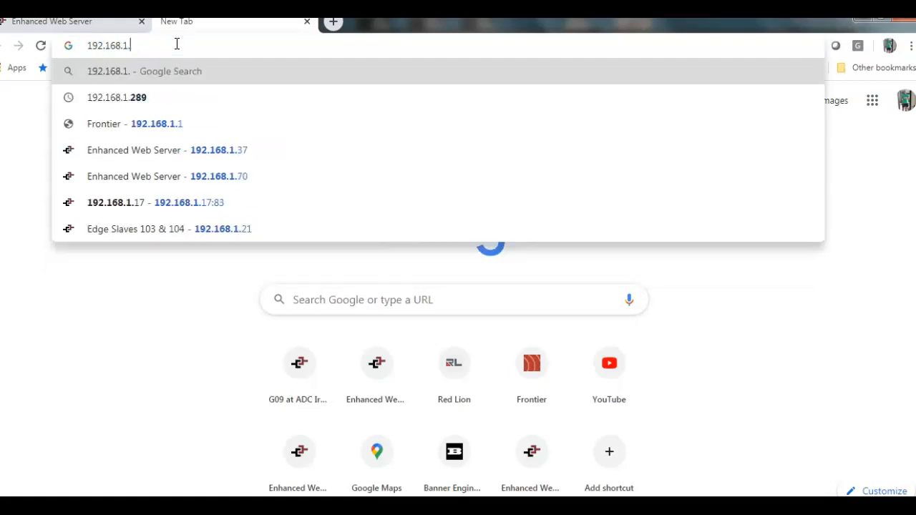
text(23:)
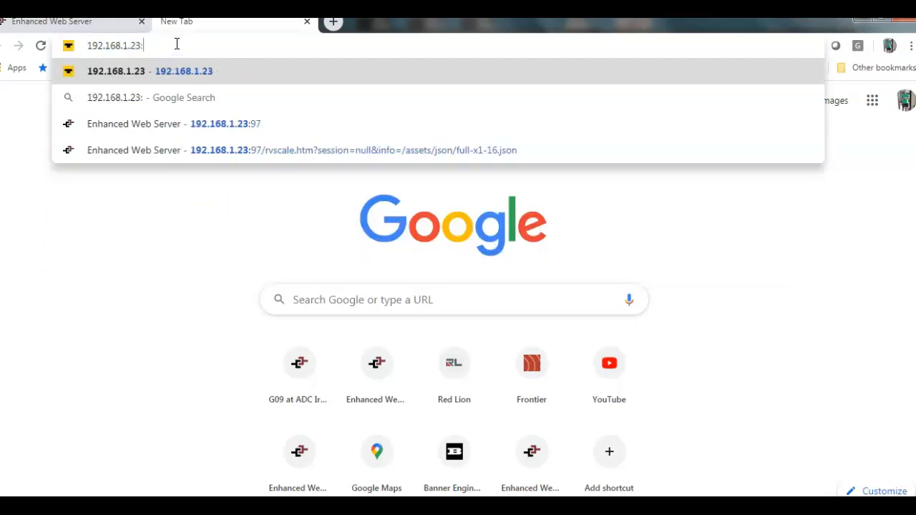
text(97)
key(Return)
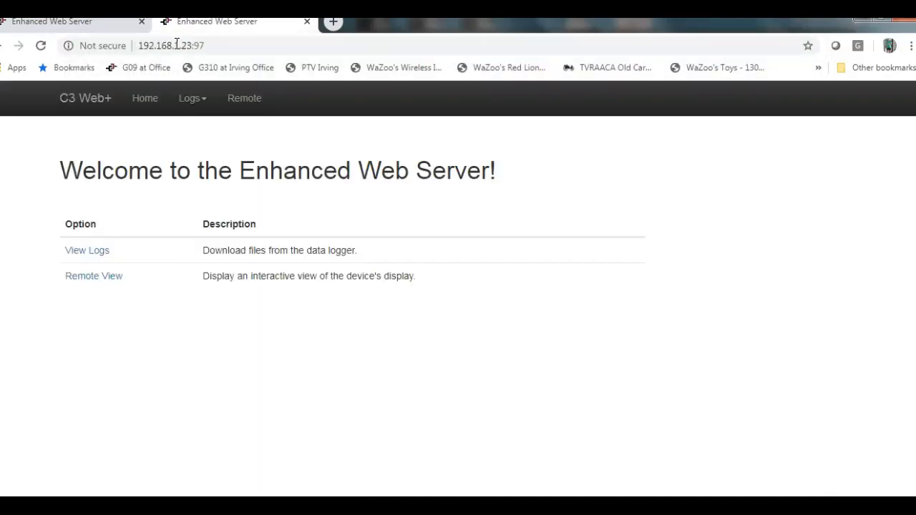
click(89, 277)
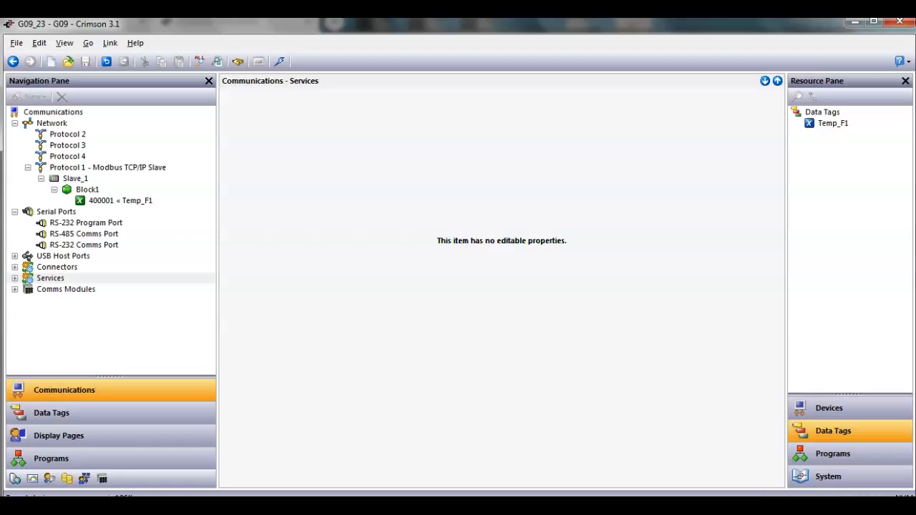
- Switch to Crimson, move Page2 above Page1 in the display pages, and download the database to the device
click(77, 421)
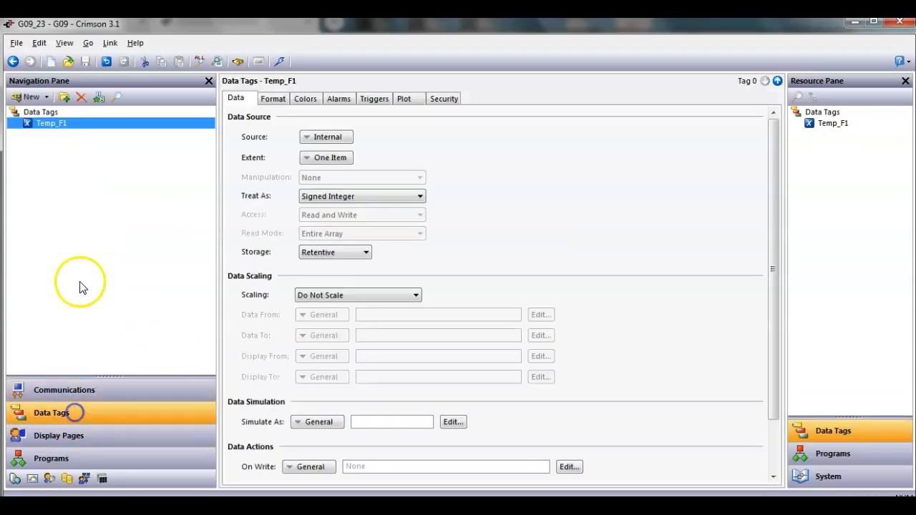
click(72, 435)
click(44, 134)
drag(45, 136, 61, 127)
click(45, 135)
click(49, 125)
click(279, 61)
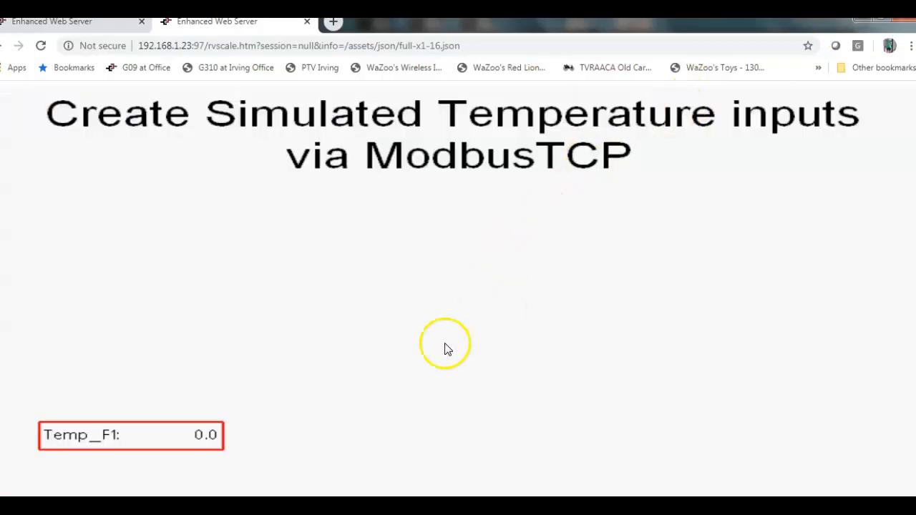
- Set Temp_F1 to 75.3 in the device's remote view
click(207, 438)
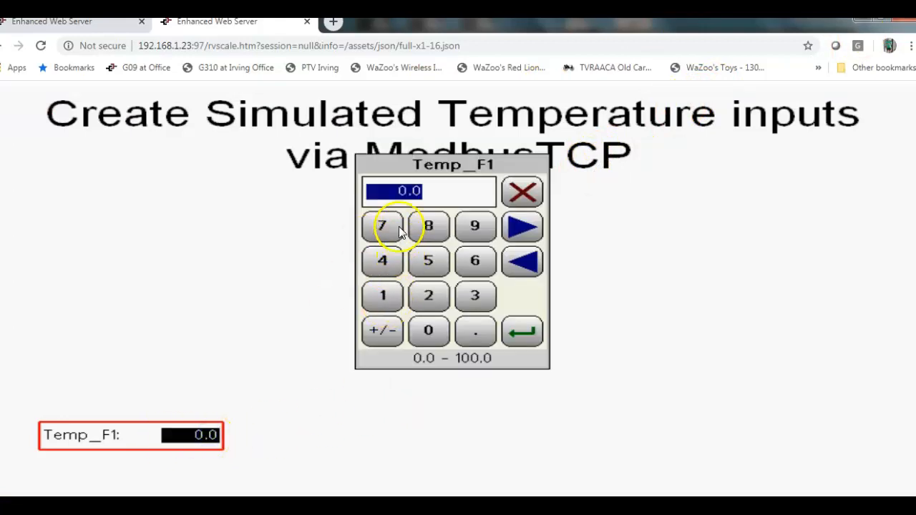
click(427, 260)
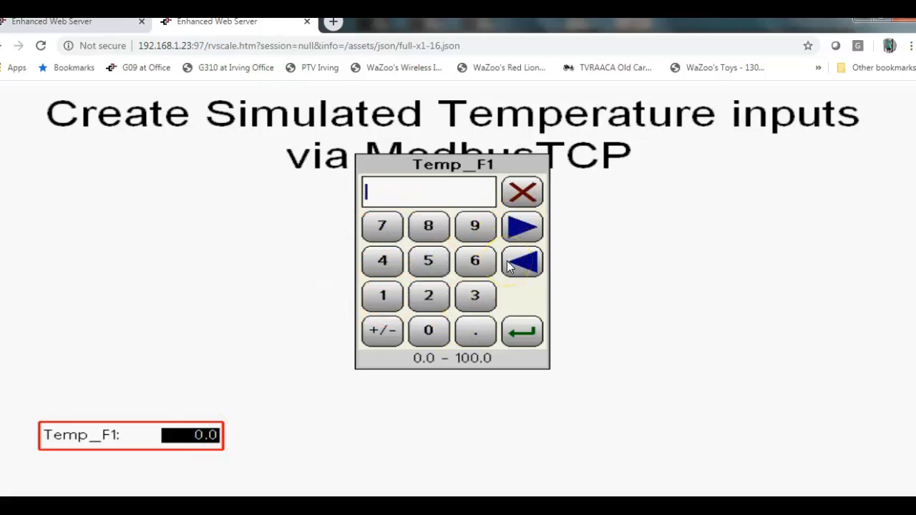
key(Return)
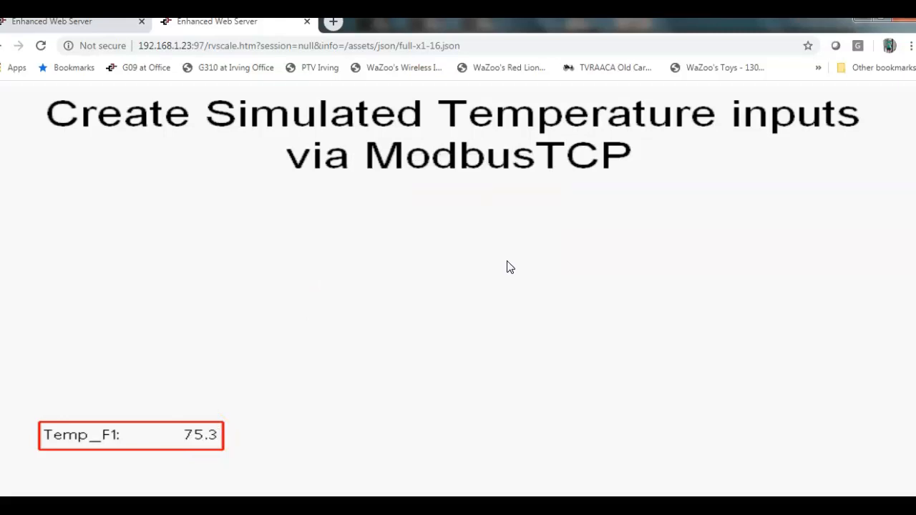
- Switch to Crimson and create a numeric data tag named Adder
click(393, 350)
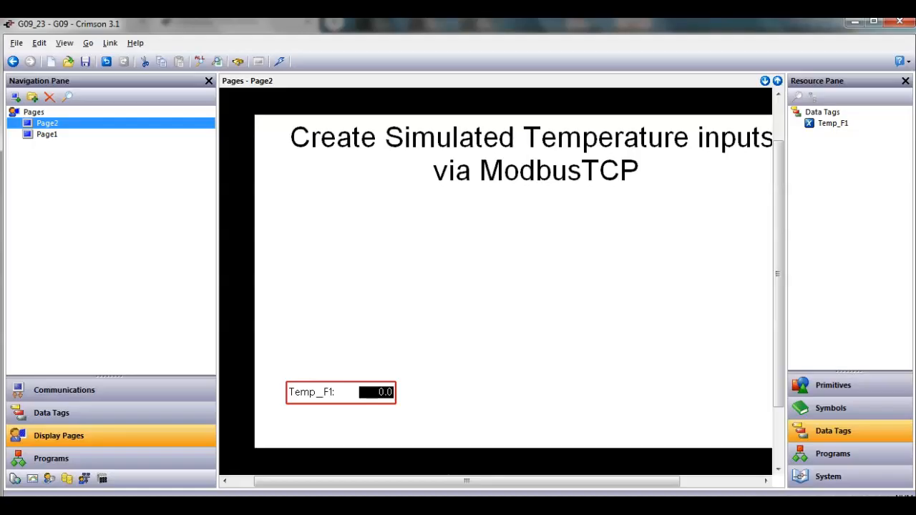
click(119, 412)
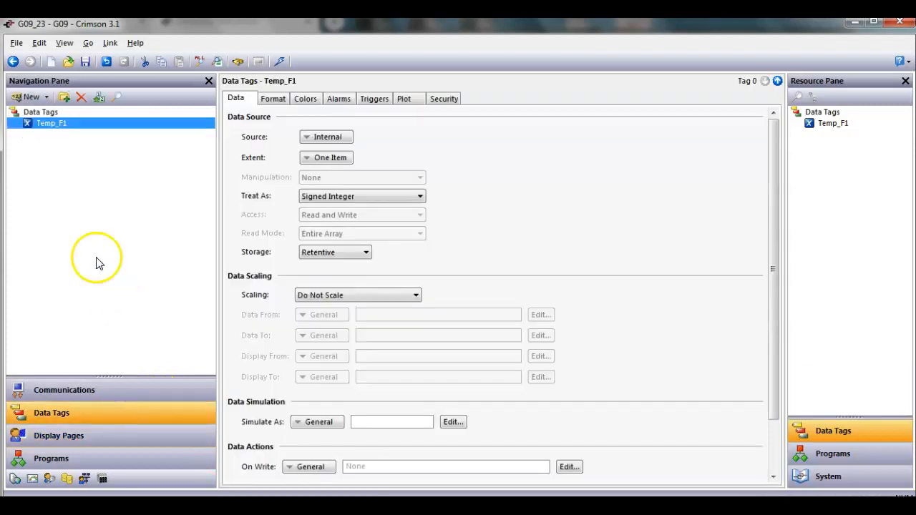
click(27, 98)
click(40, 134)
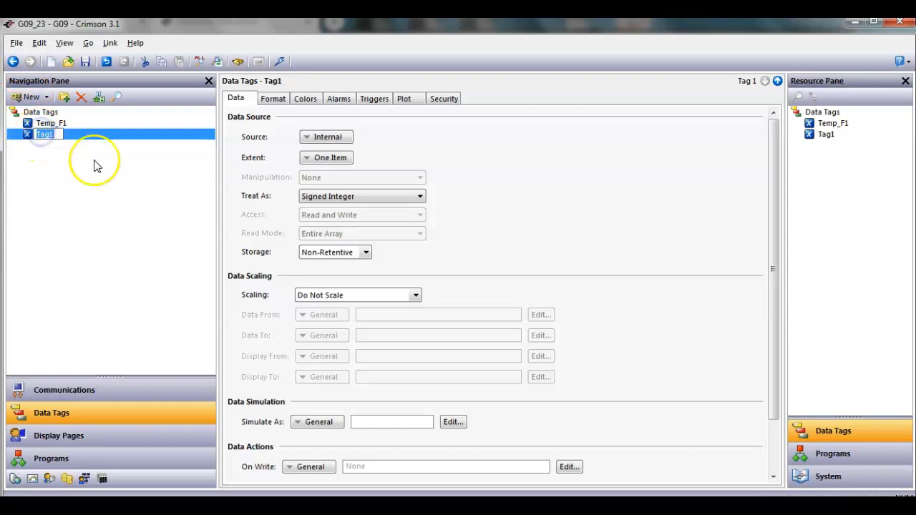
text(Adder)
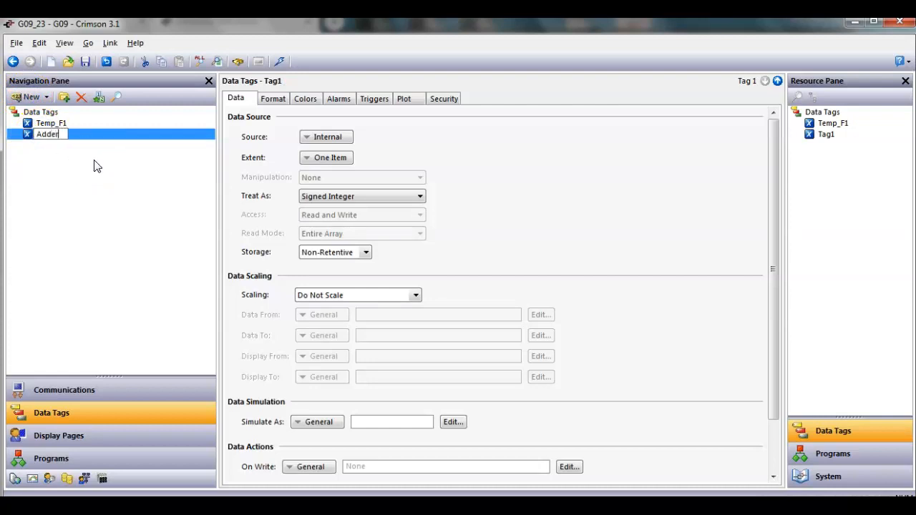
key(Return)
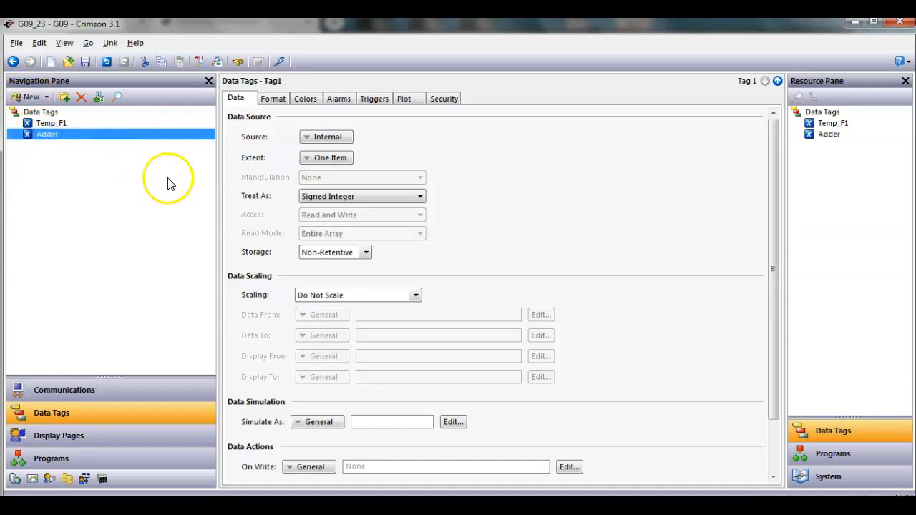
- Set the Adder tag's source to the general expression Random(6)
click(343, 137)
click(342, 172)
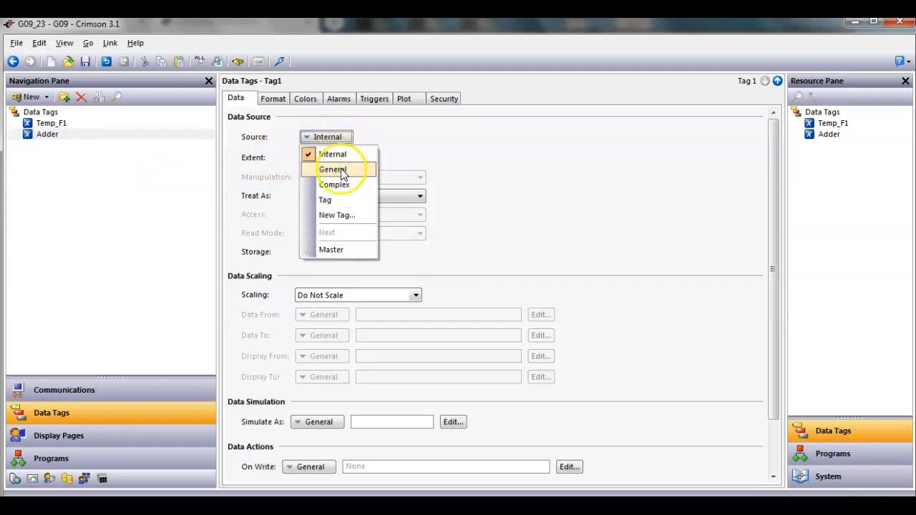
click(343, 172)
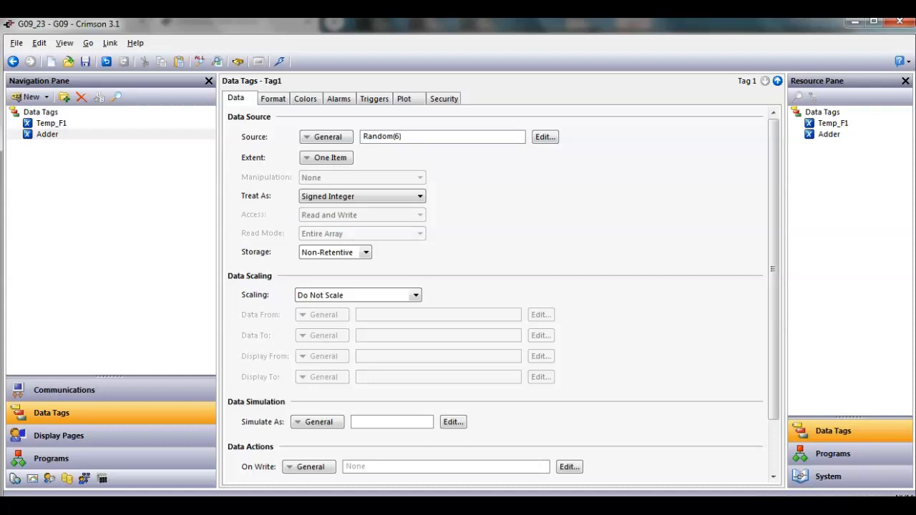
key(Return)
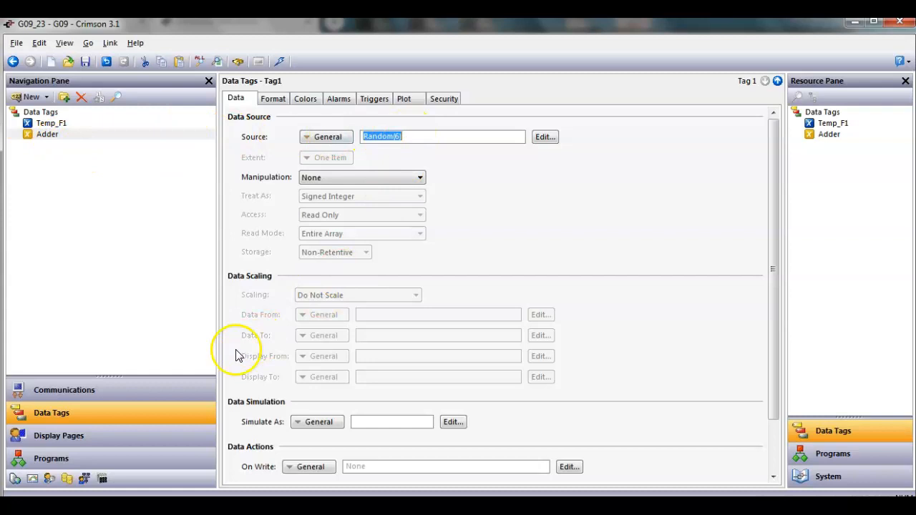
- Place the Adder tag on Page2 above the Temp_F1 field, and save and download the database
click(149, 433)
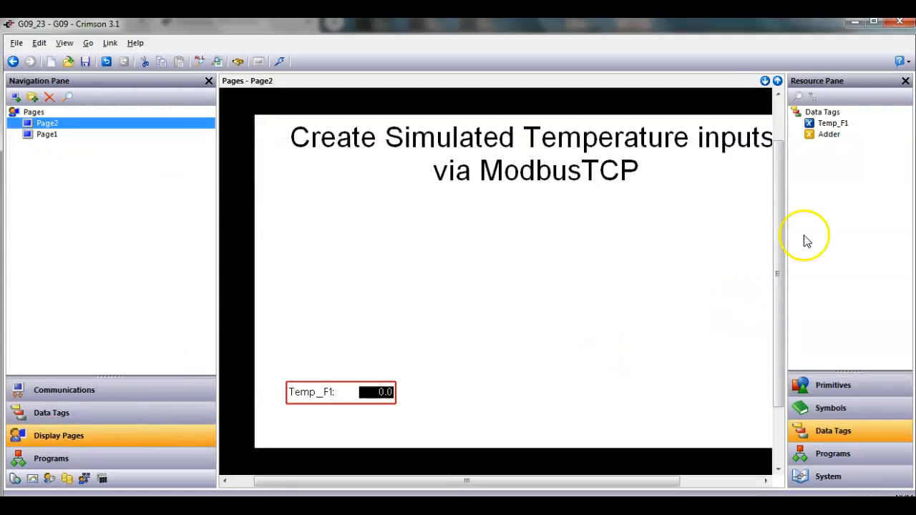
drag(811, 136, 384, 367)
click(467, 407)
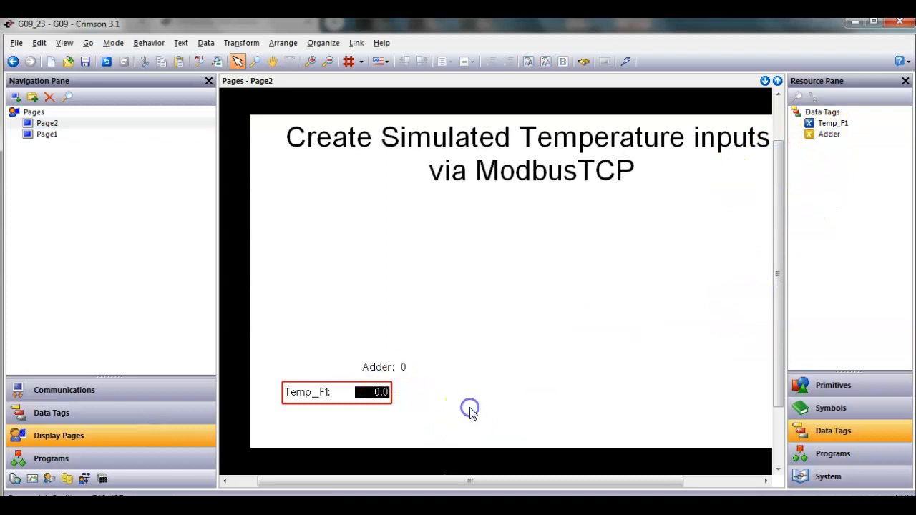
click(85, 61)
click(626, 63)
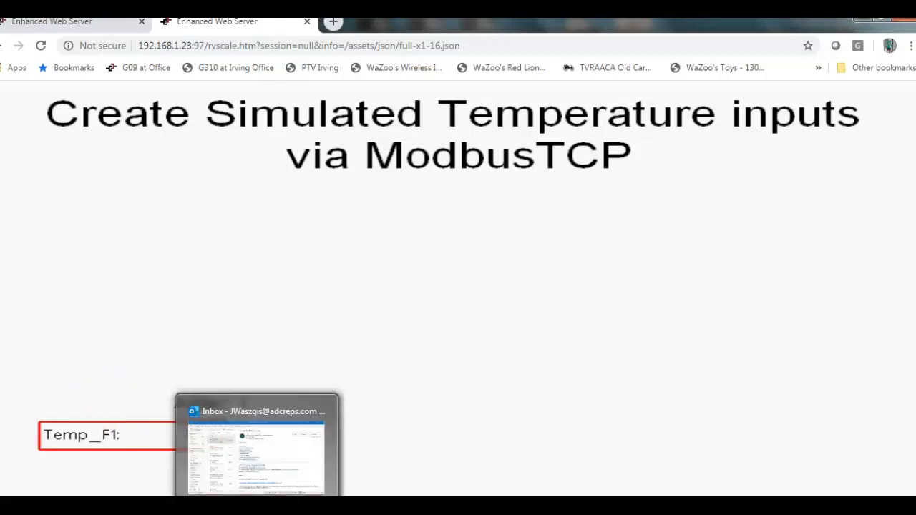
- Switch back to Crimson and add a third numeric data tag below Adder
click(429, 447)
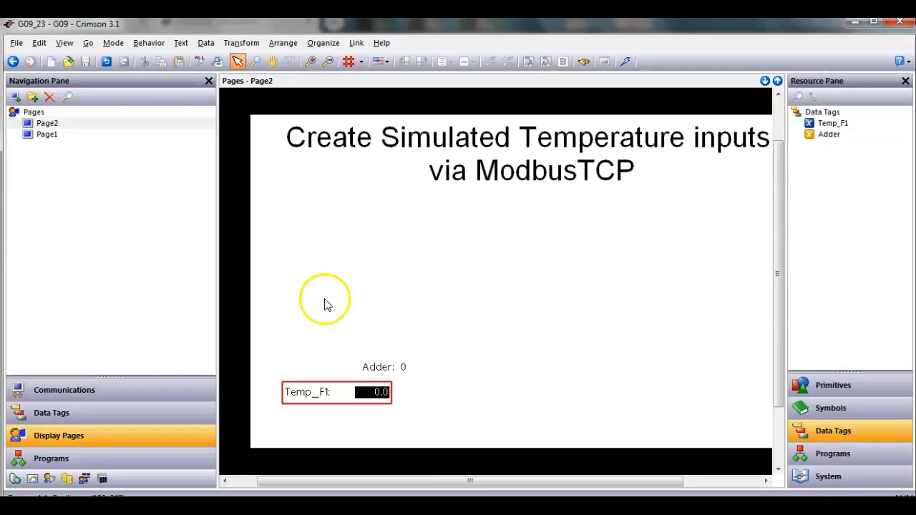
click(109, 415)
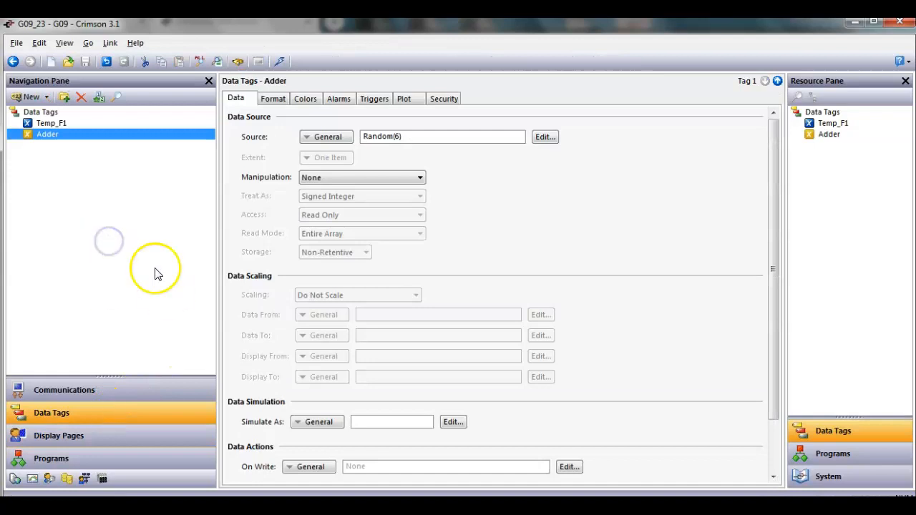
click(28, 98)
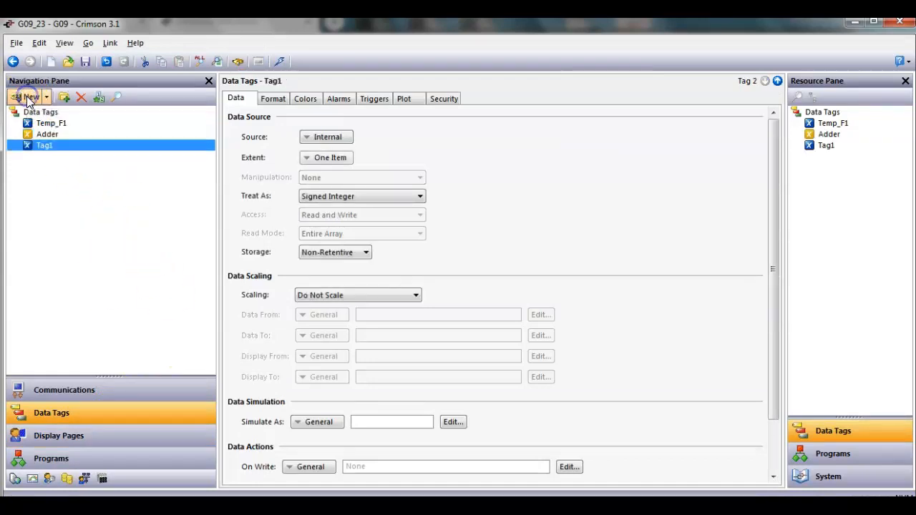
click(49, 146)
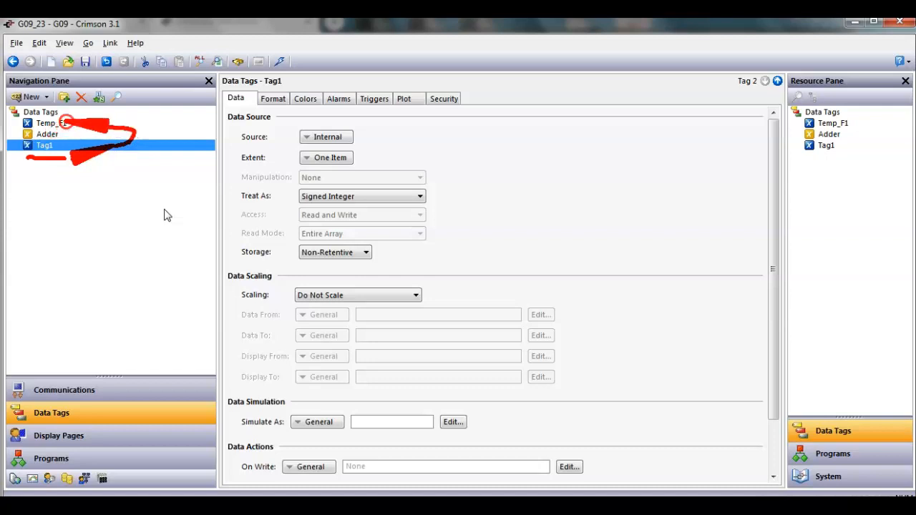
- Set Tag1's source to the general expression Temp_F1 + Adder
click(321, 140)
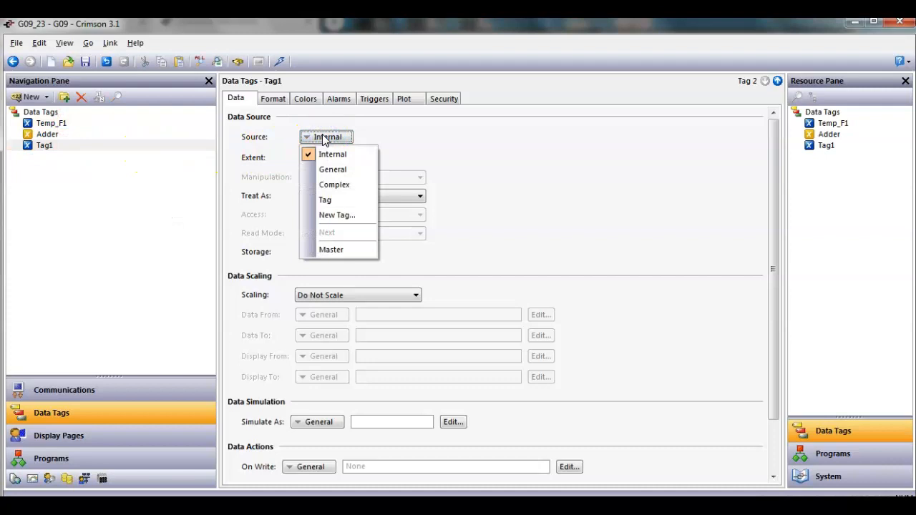
click(341, 172)
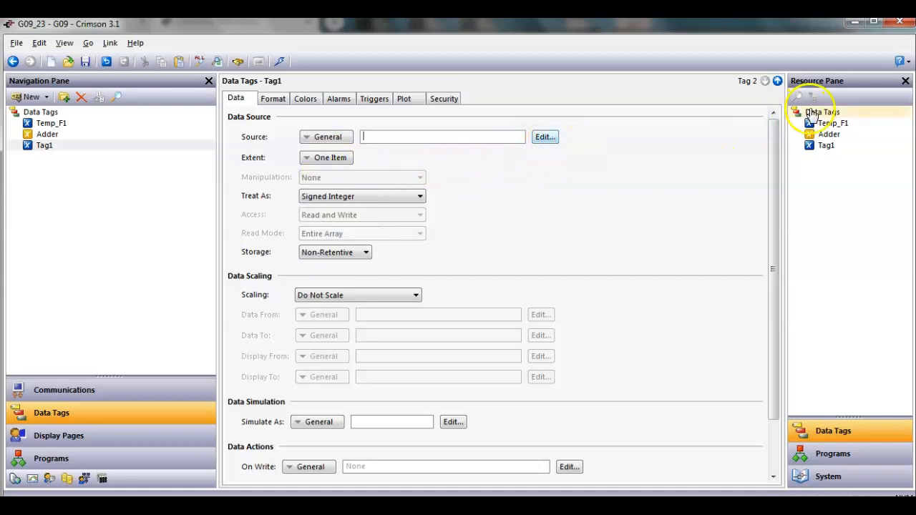
drag(834, 123, 406, 139)
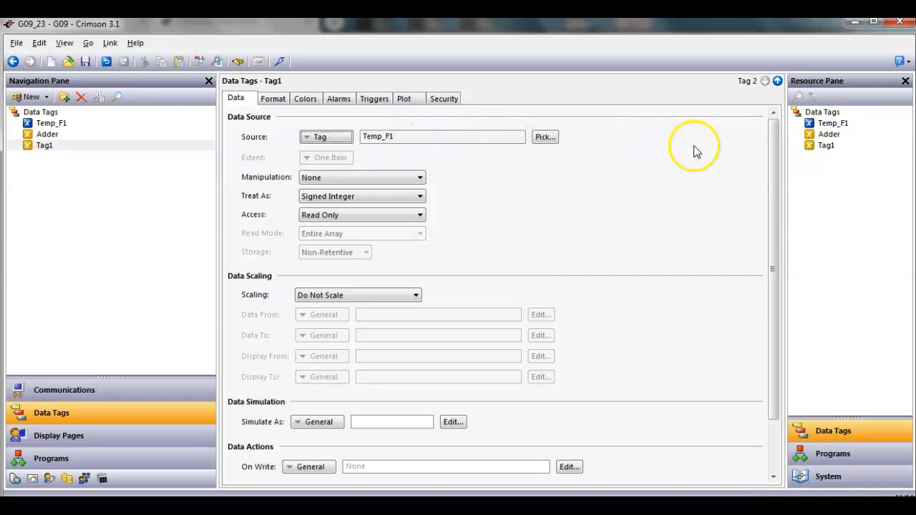
click(413, 137)
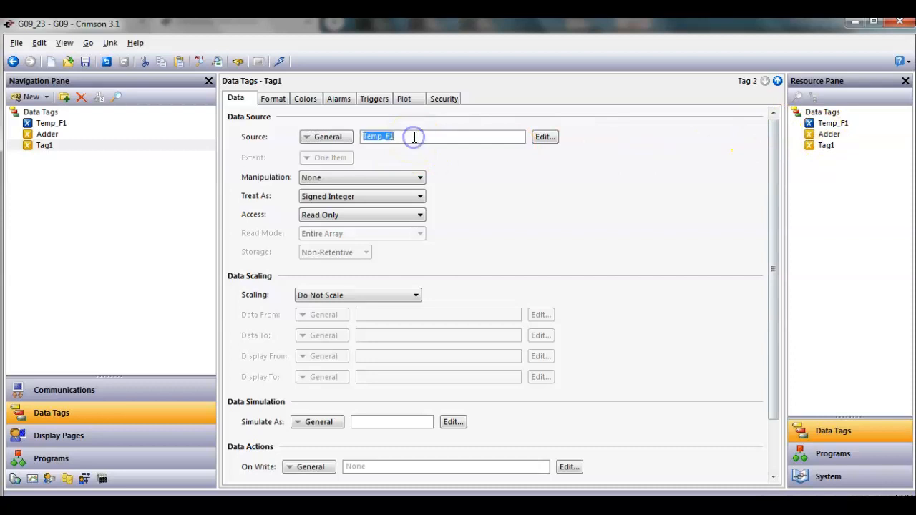
click(413, 137)
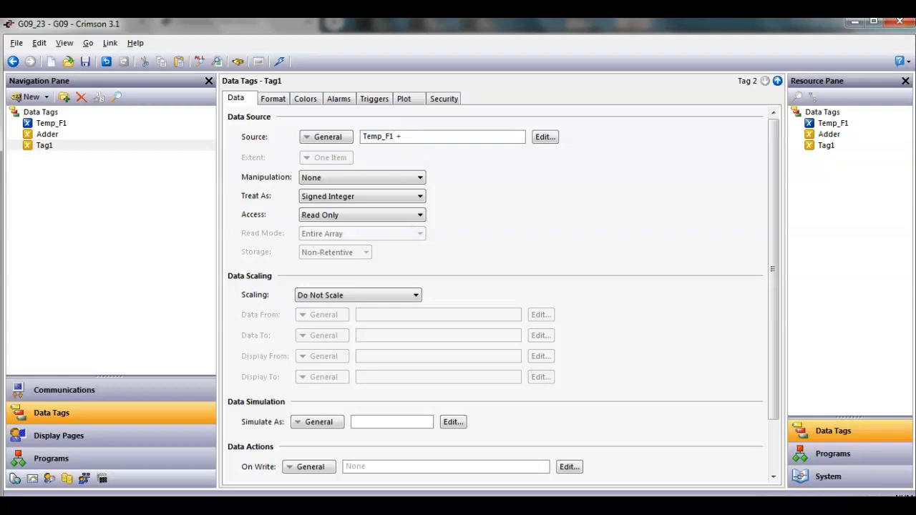
key(Return)
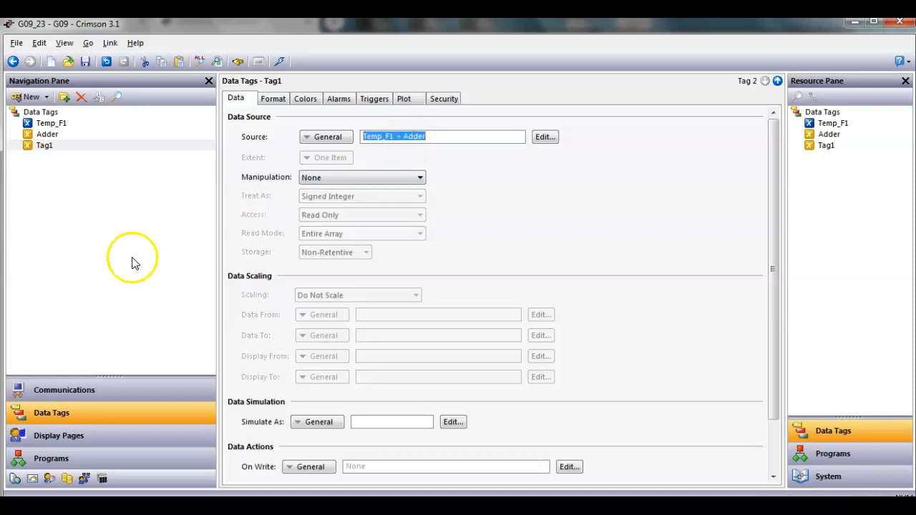
click(33, 146)
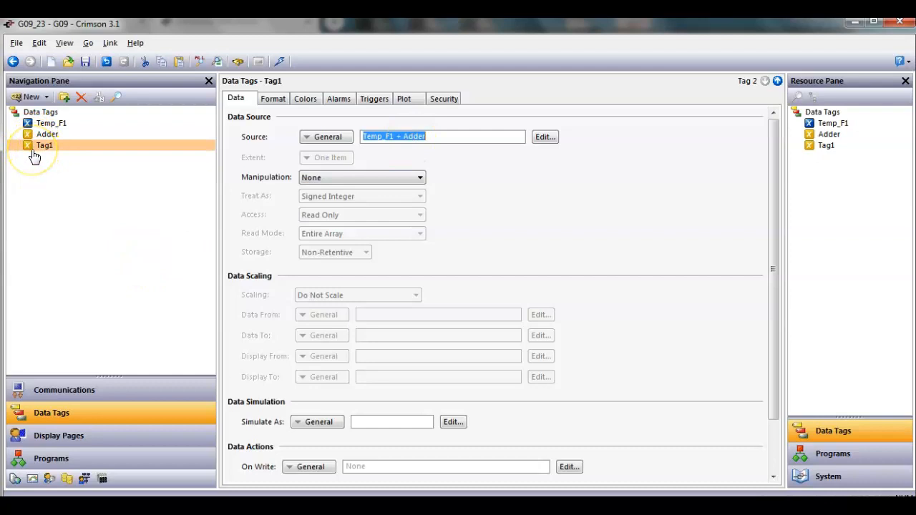
- Map Tag1 to register 400001 in Block1 of the Modbus TCP/IP slave in place of Temp_F1
click(61, 390)
click(57, 281)
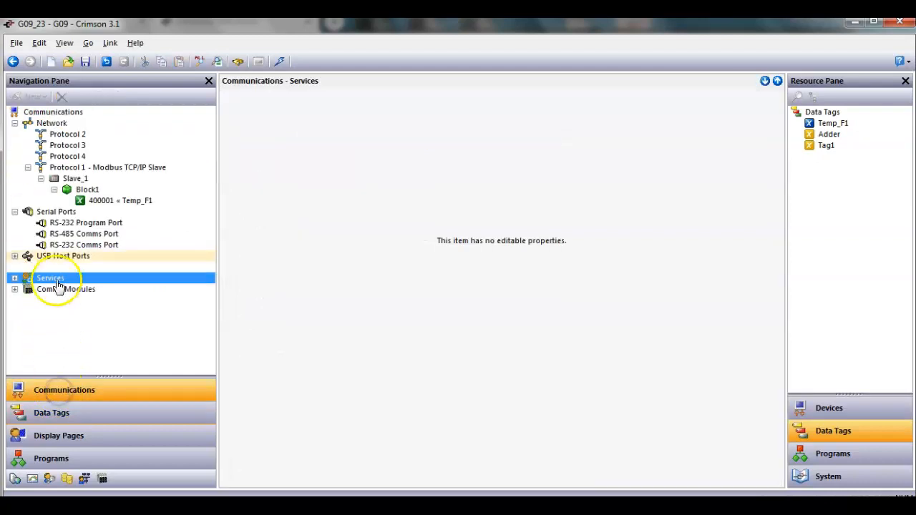
click(107, 201)
drag(347, 147, 180, 205)
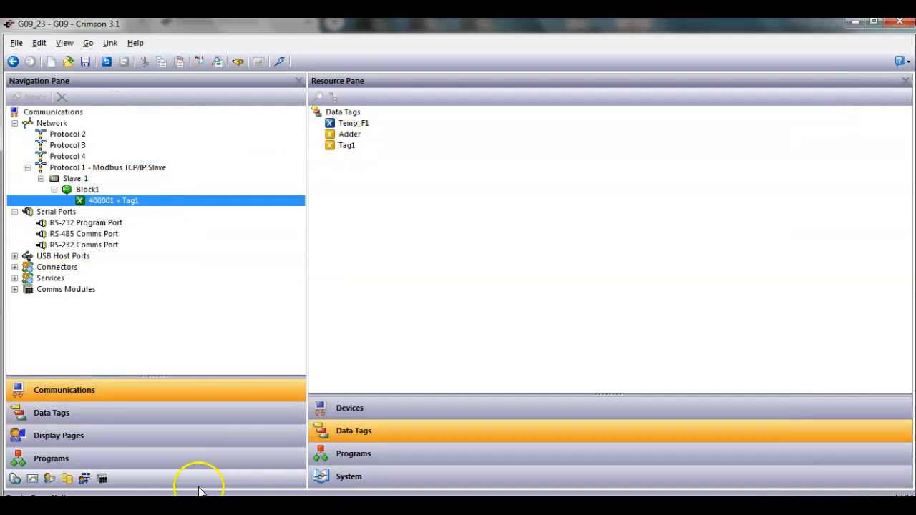
- Place the Tag1 data tag on Page2 above the Temp_F1 field and save the database
click(109, 436)
click(431, 434)
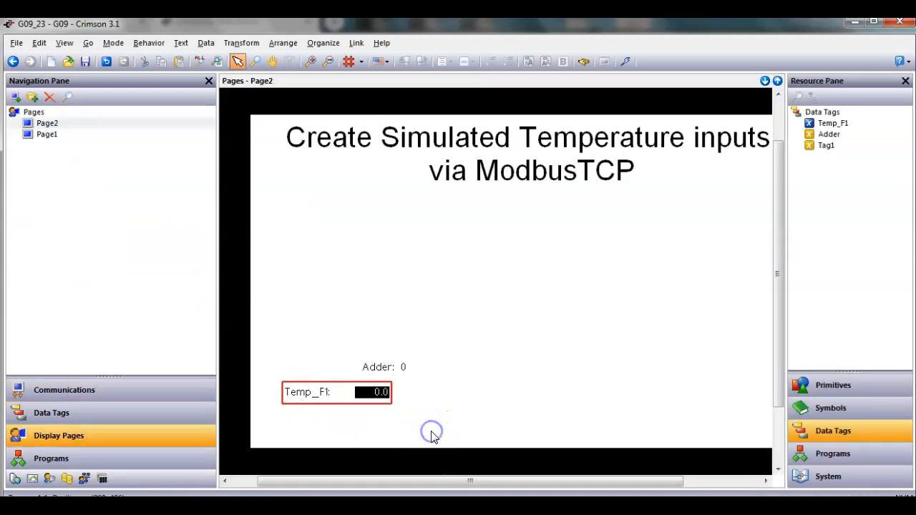
drag(821, 146, 329, 355)
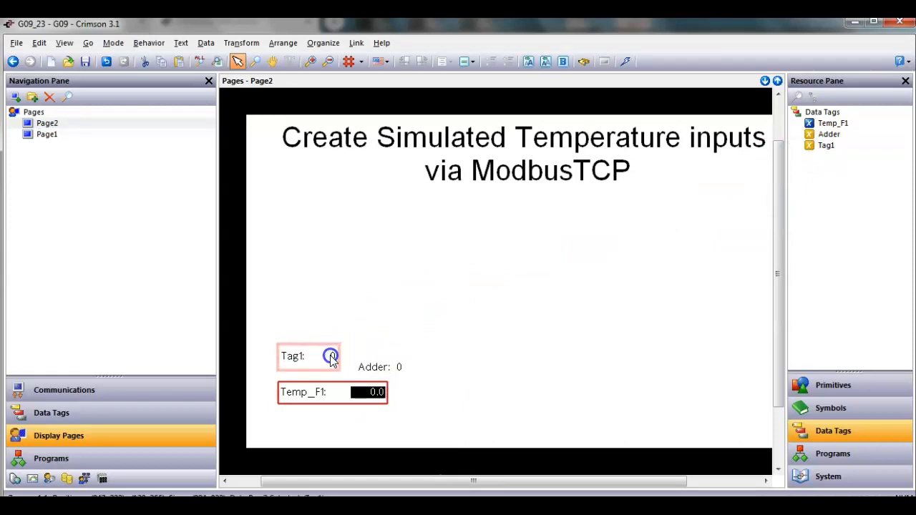
click(422, 328)
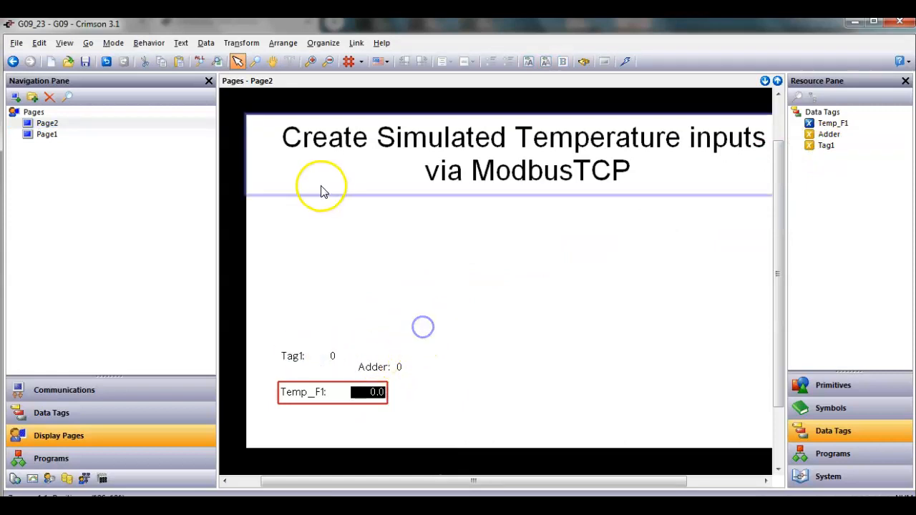
click(87, 61)
click(719, 139)
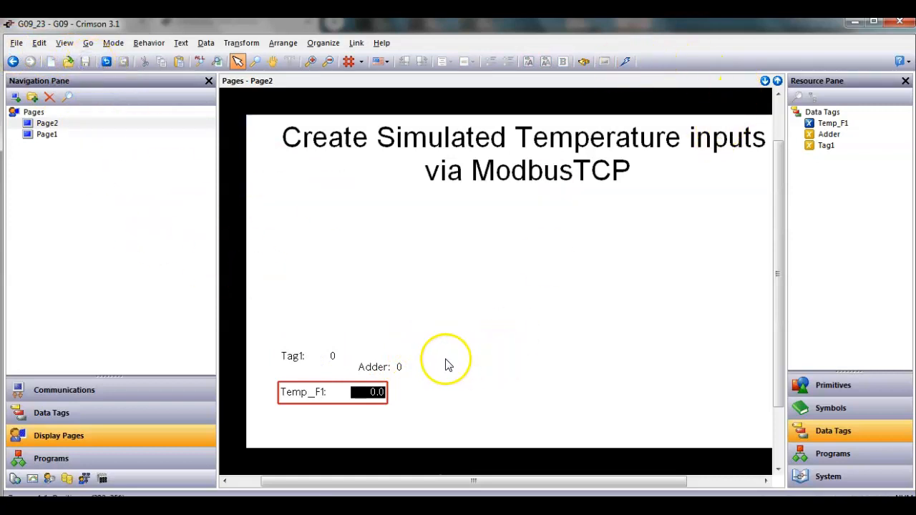
- Move the Tag1 field below the Temp_F1 field on Page2, and save and download the database
drag(310, 357, 358, 426)
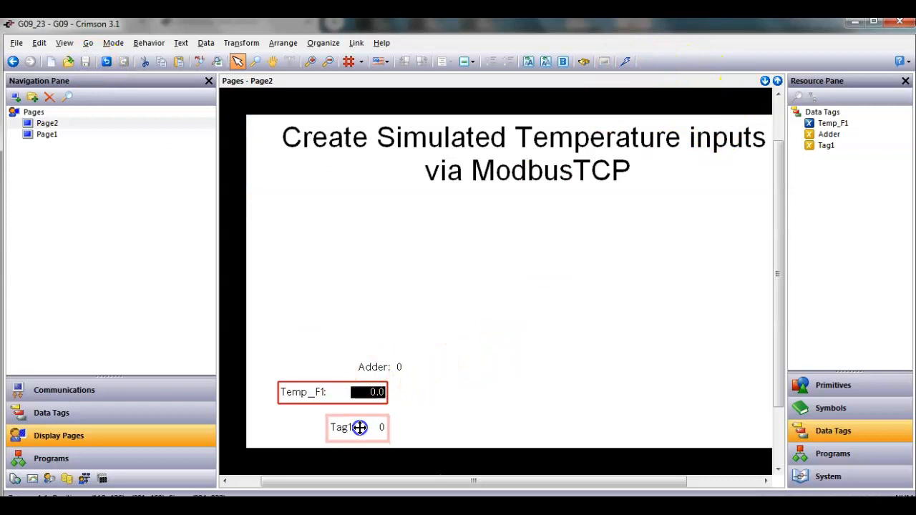
click(87, 61)
click(625, 60)
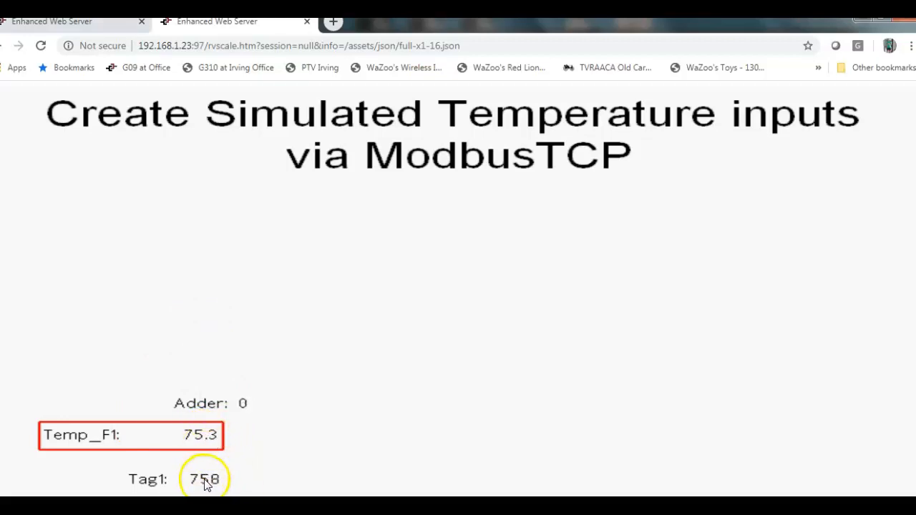
- Switch to the web server page in the browser and set Temp_F1 to 72.3
click(204, 437)
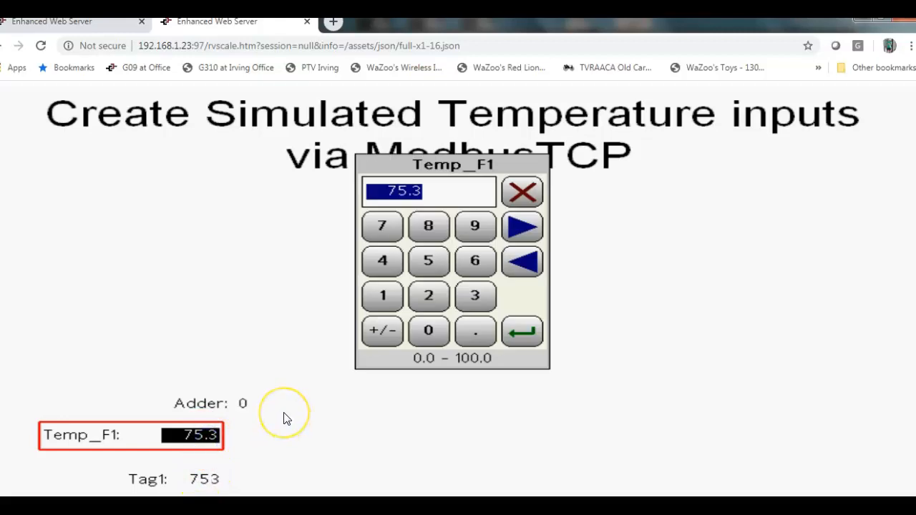
text(72.3)
key(Return)
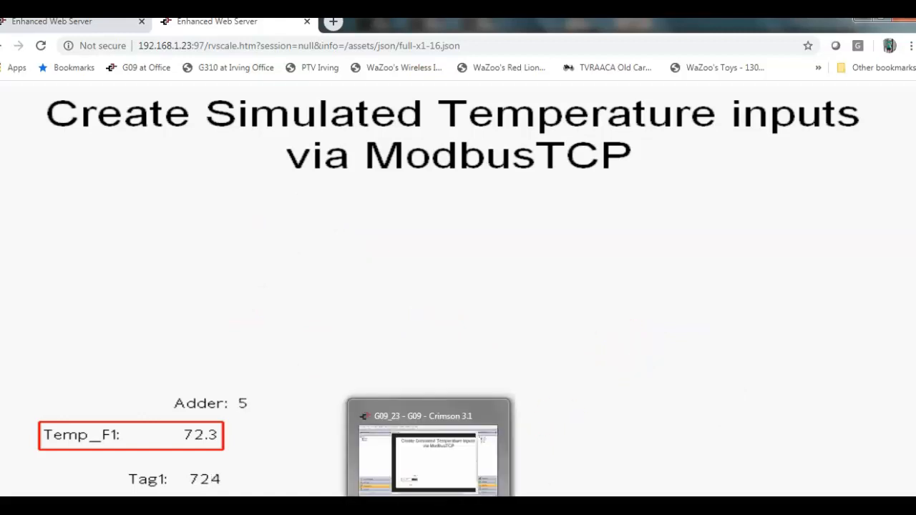
mouse_move(472, 506)
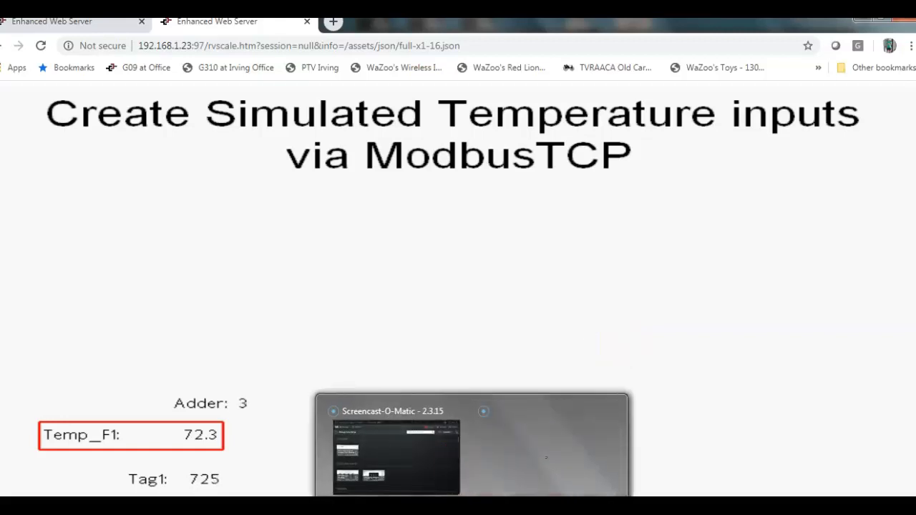
click(515, 461)
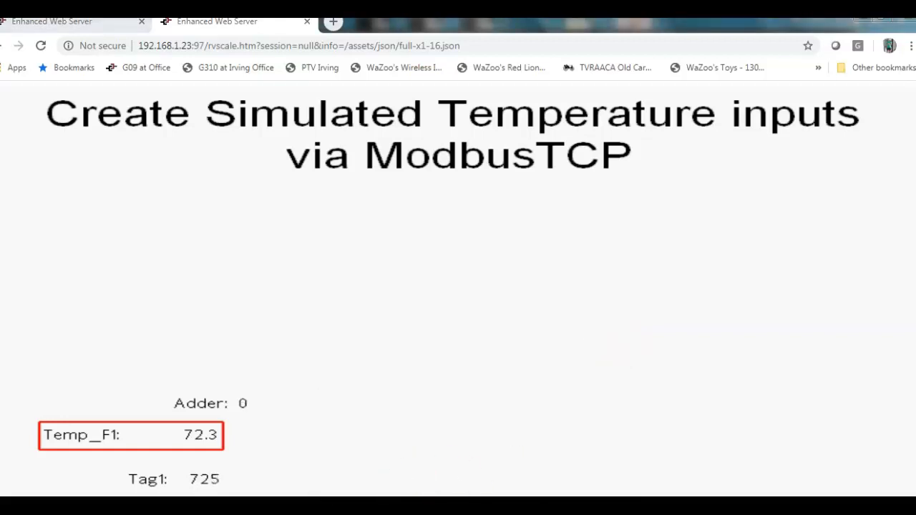